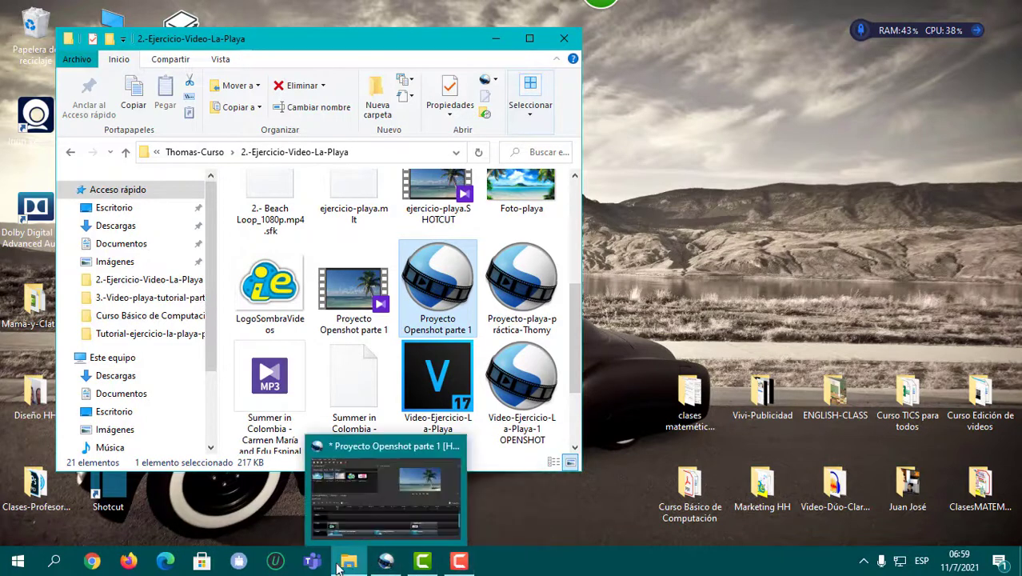
Switch to the OpenShot window and save the project Proyecto Openshot parte 1.
{"action": "left_click", "coordinate": [386, 561]}
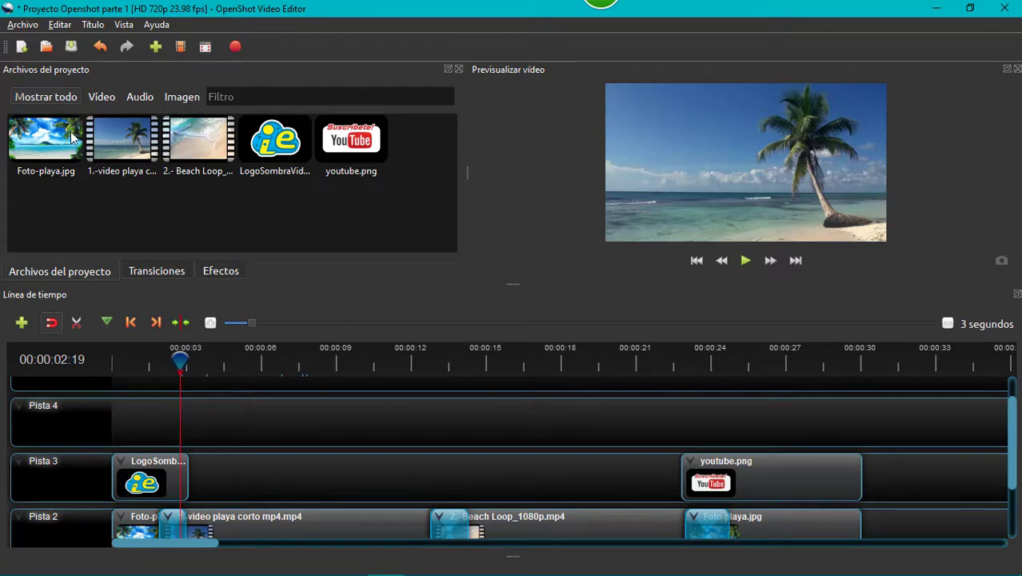
{"action": "key", "text": "ctrl+s"}
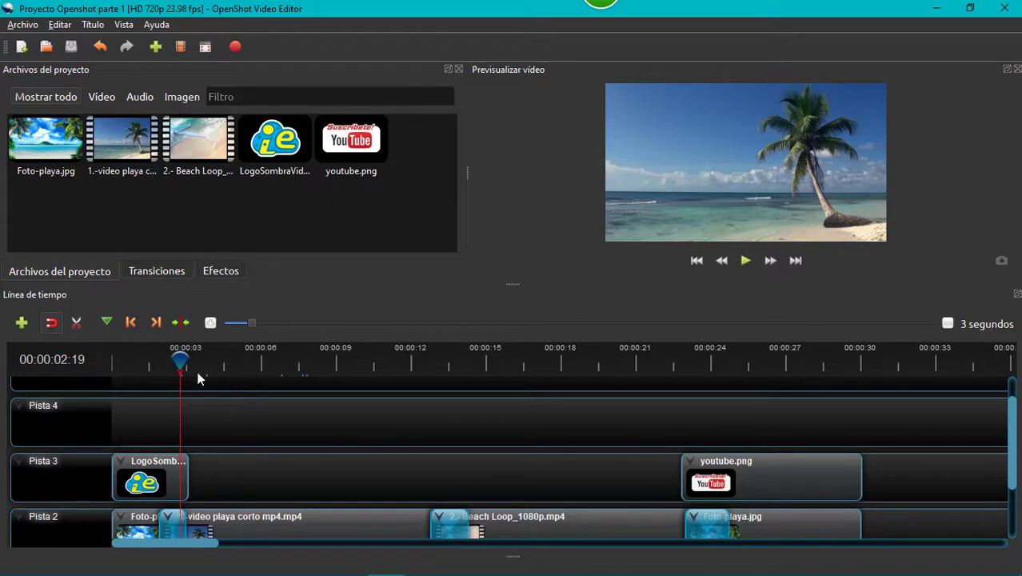
Play the timeline from the beginning through the logo's exit and stop just before the 3-second mark.
{"action": "left_click_drag", "start_coordinate": [183, 359], "coordinate": [91, 378]}
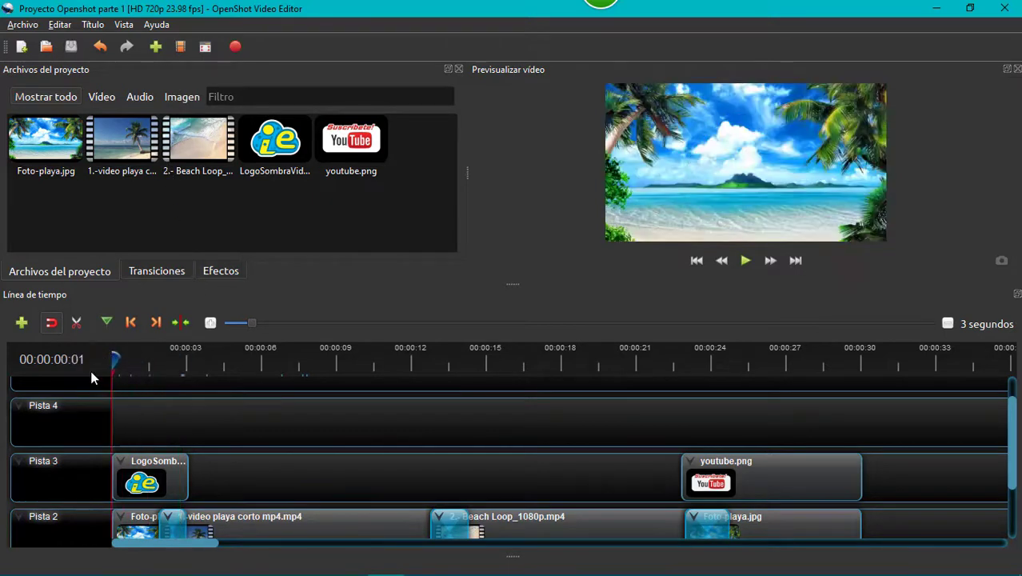
{"action": "left_click", "coordinate": [741, 264]}
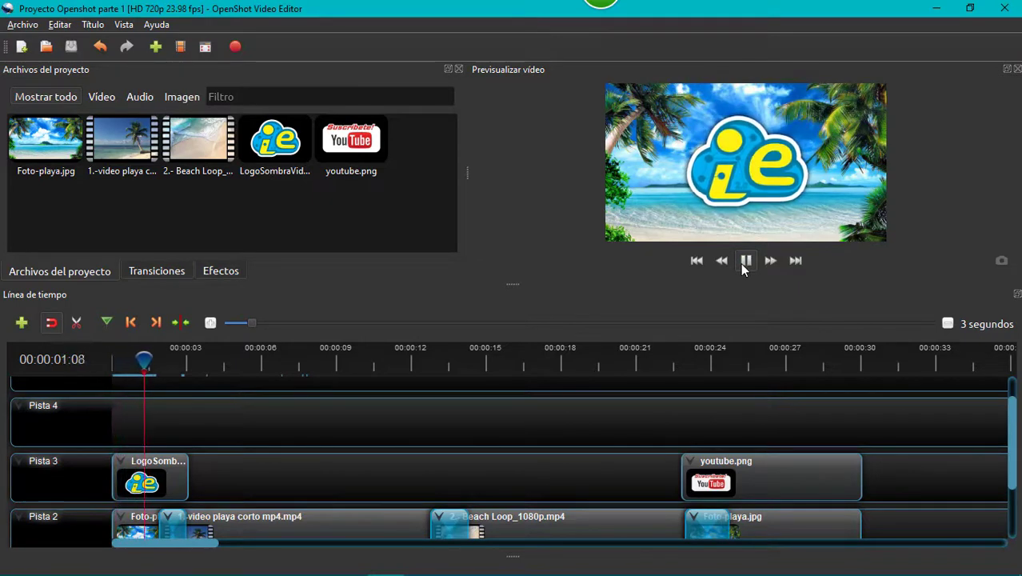
{"action": "left_click", "coordinate": [742, 266]}
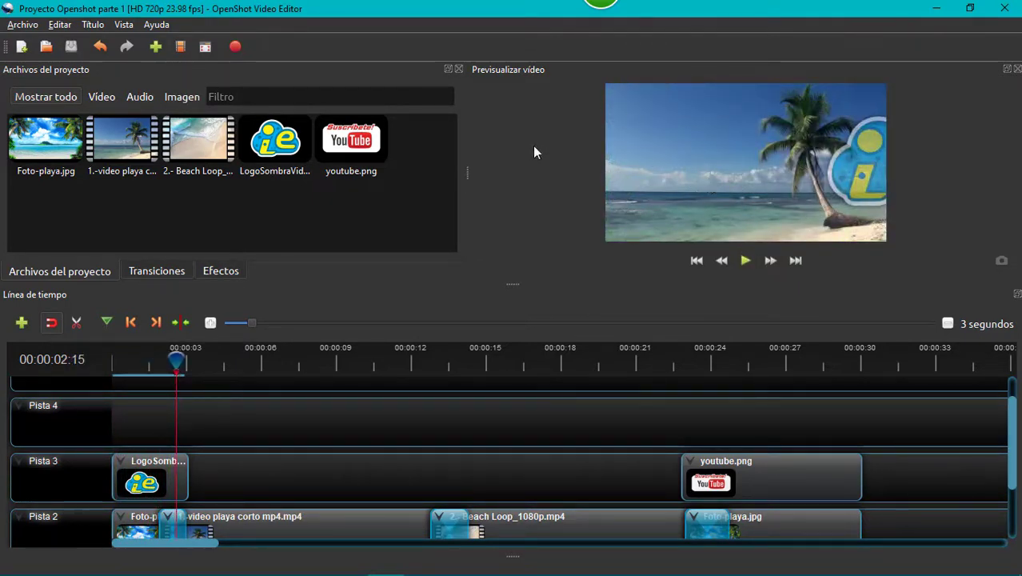
{"action": "left_click", "coordinate": [745, 260]}
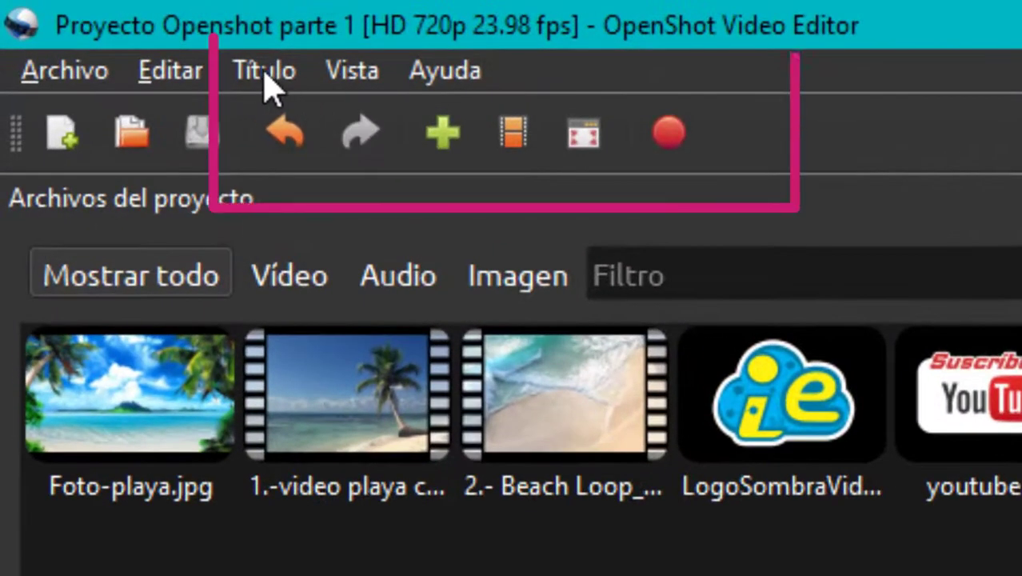
Start a new static title and choose the Borde de cámara template for it.
{"action": "left_click", "coordinate": [264, 76]}
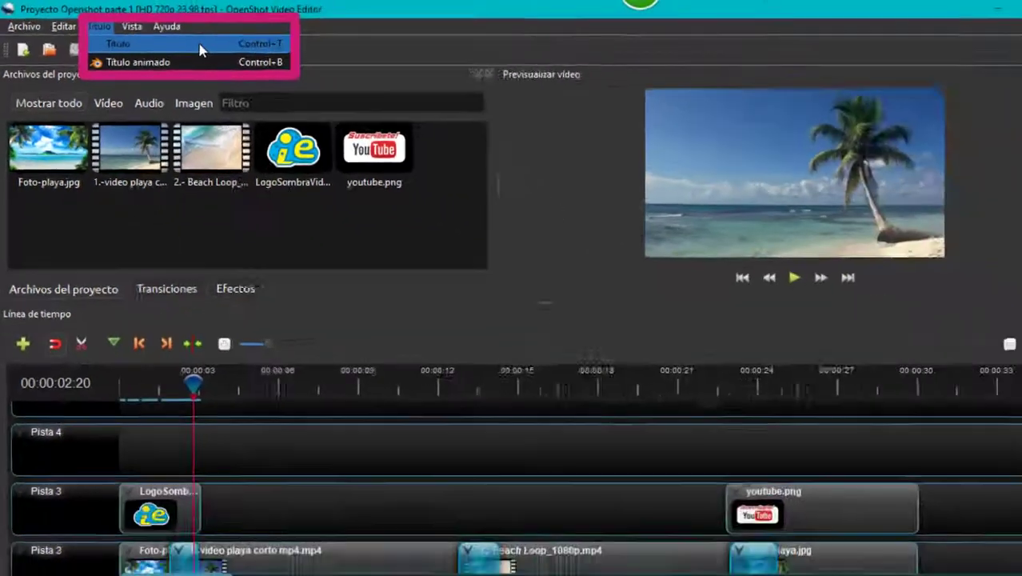
{"action": "left_click", "coordinate": [528, 117]}
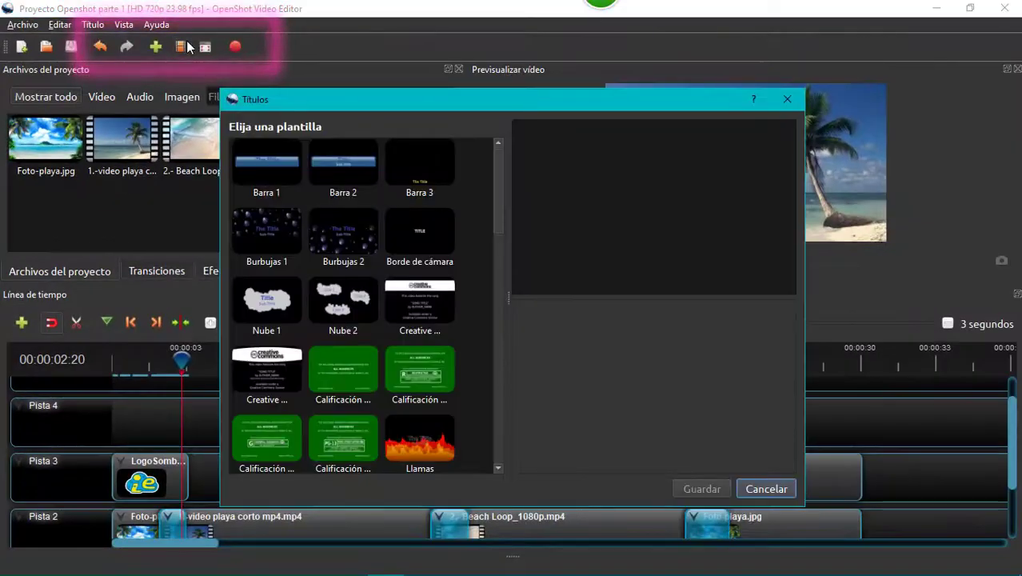
{"action": "left_click", "coordinate": [392, 164]}
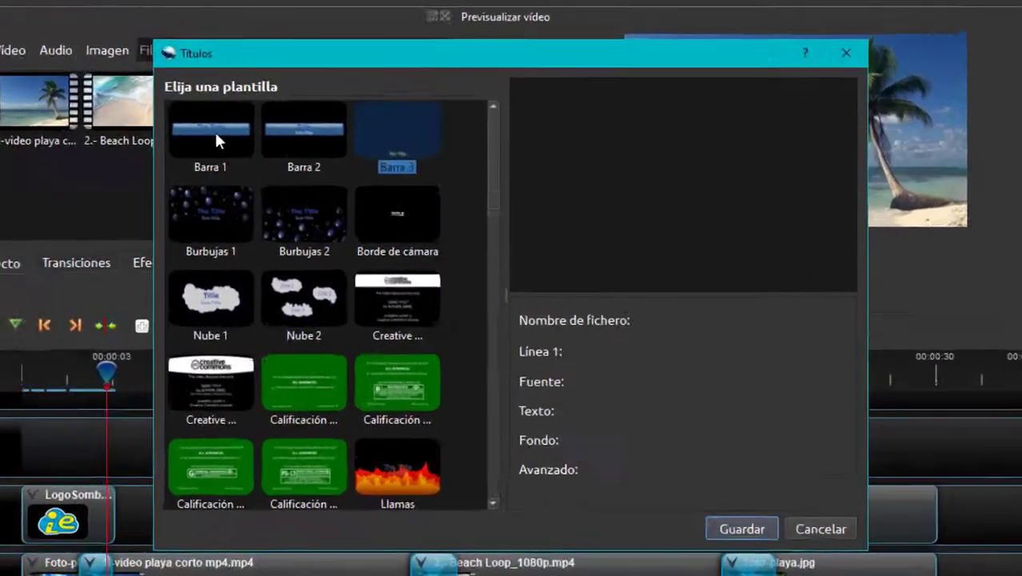
{"action": "left_click", "coordinate": [215, 130]}
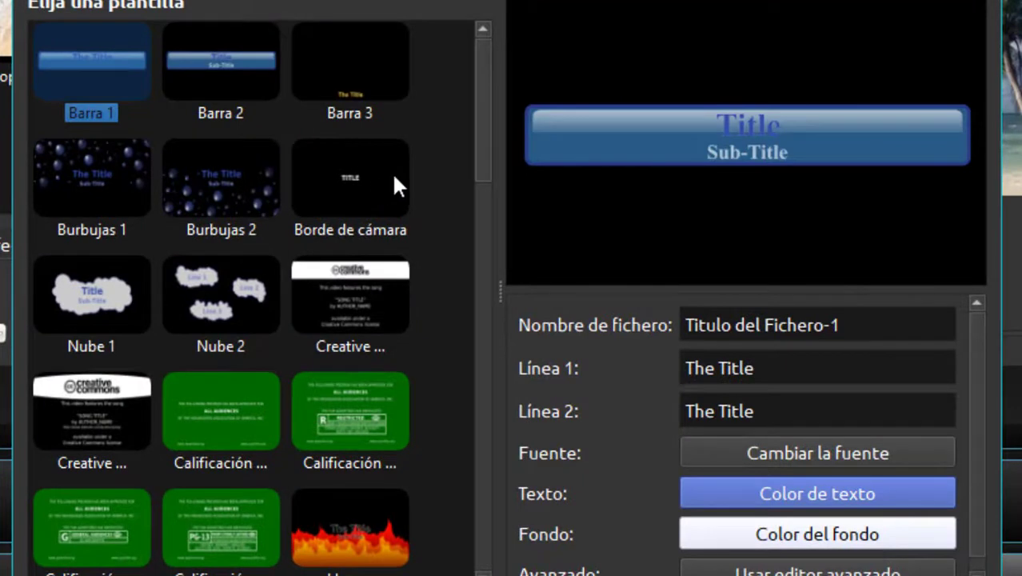
{"action": "key", "text": "Down"}
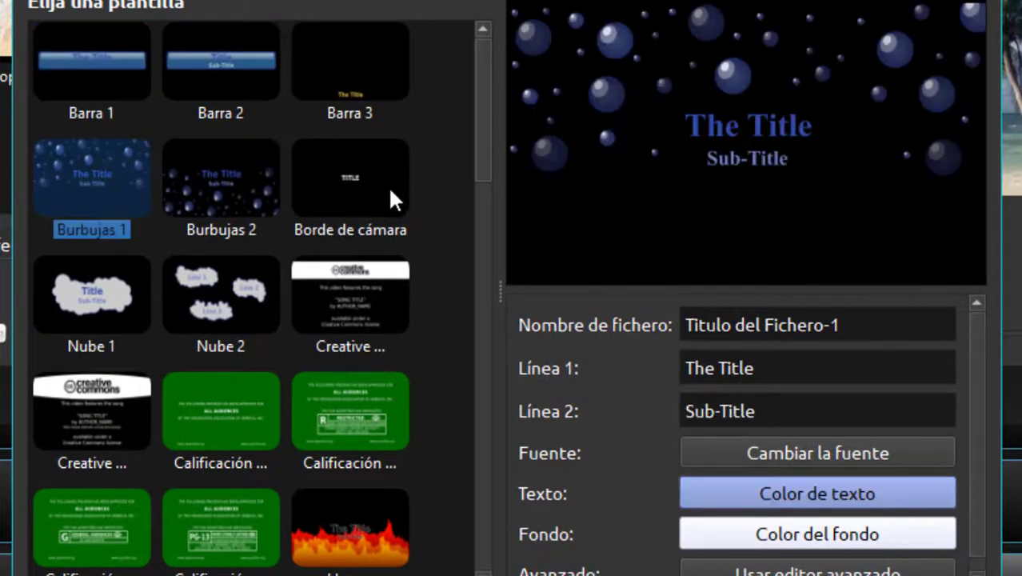
{"action": "key", "text": "Right"}
{"action": "key", "text": "Right"}
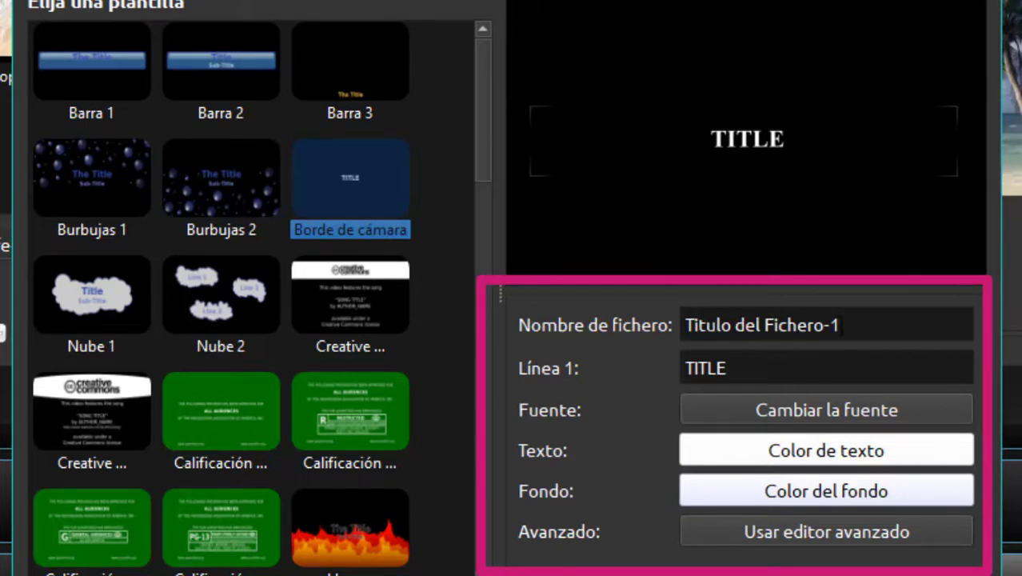
Set the title's file name to texto-1 and its line of text to La Playa.
{"action": "left_click", "coordinate": [840, 325]}
{"action": "left_click_drag", "start_coordinate": [840, 324], "coordinate": [624, 318]}
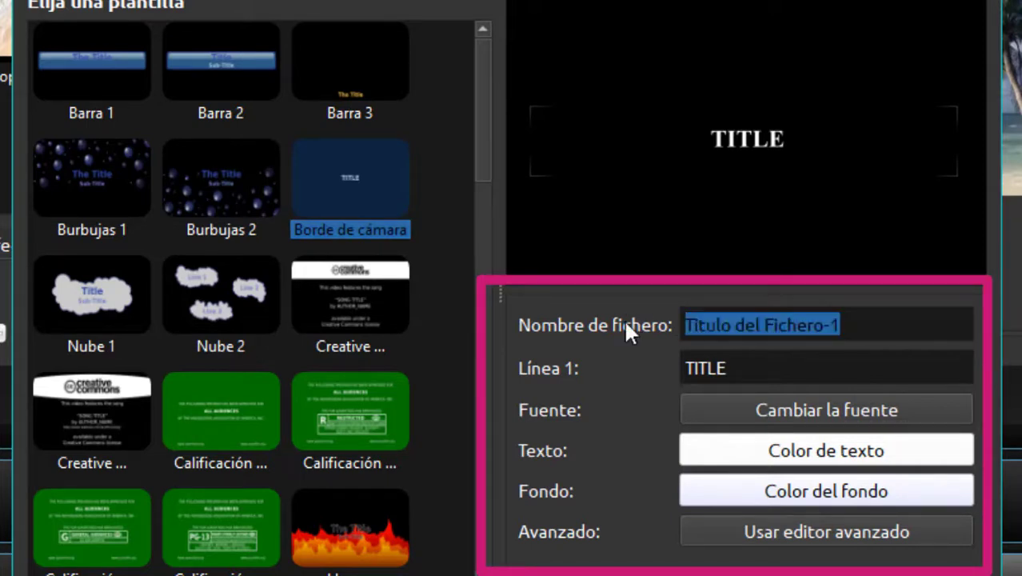
{"action": "type", "text": "texto-1"}
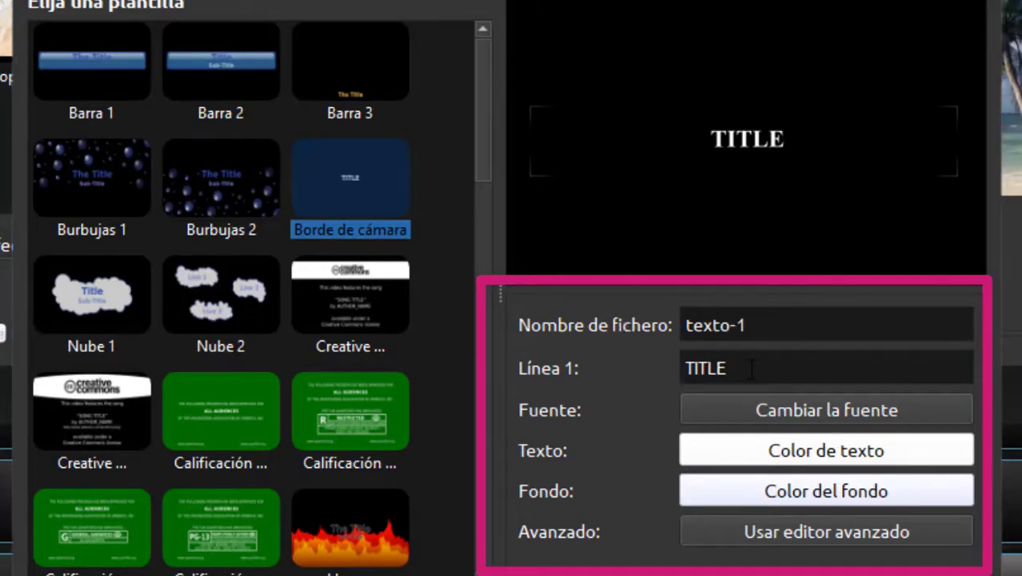
{"action": "left_click_drag", "start_coordinate": [750, 367], "coordinate": [686, 368]}
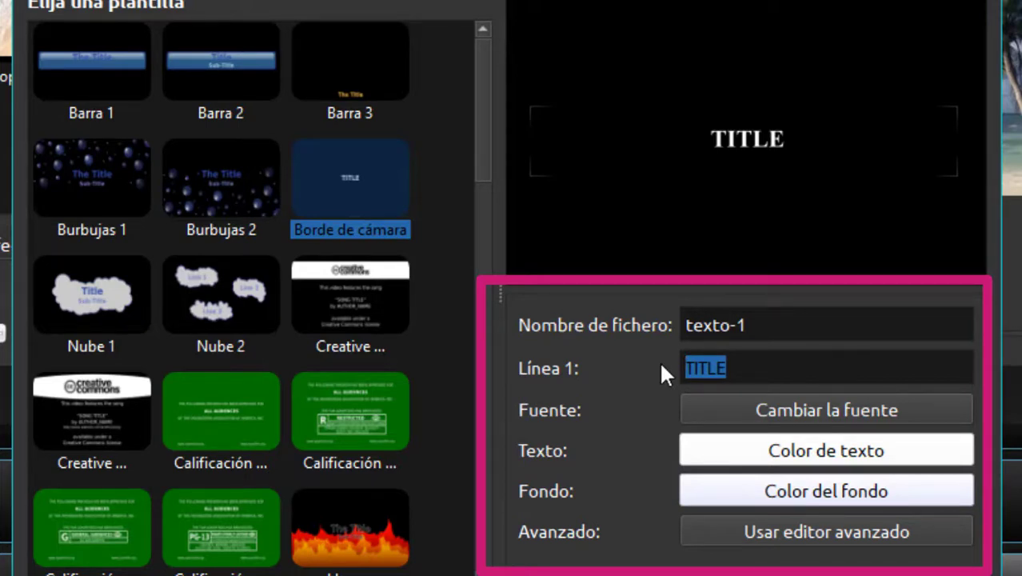
{"action": "type", "text": "La Playa"}
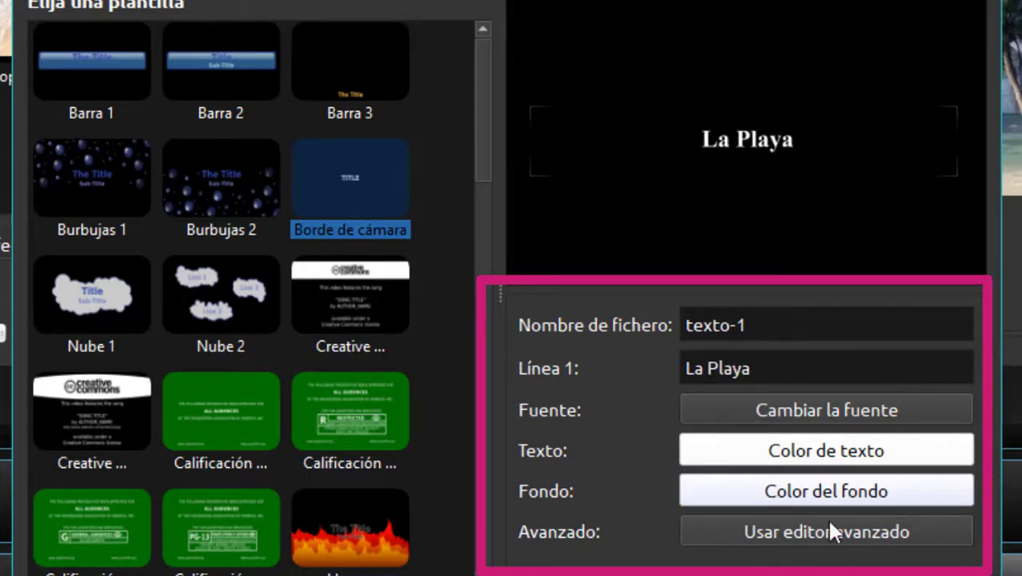
Change the title's font to Verdana.
{"action": "left_click", "coordinate": [856, 400]}
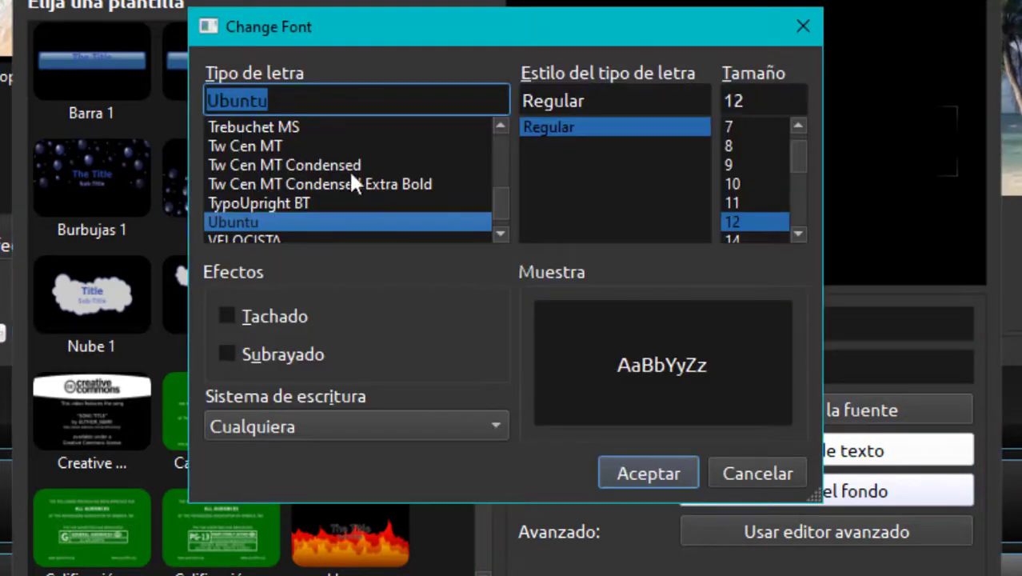
{"action": "scroll", "coordinate": [288, 164], "scroll_direction": "down", "scroll_amount": 2}
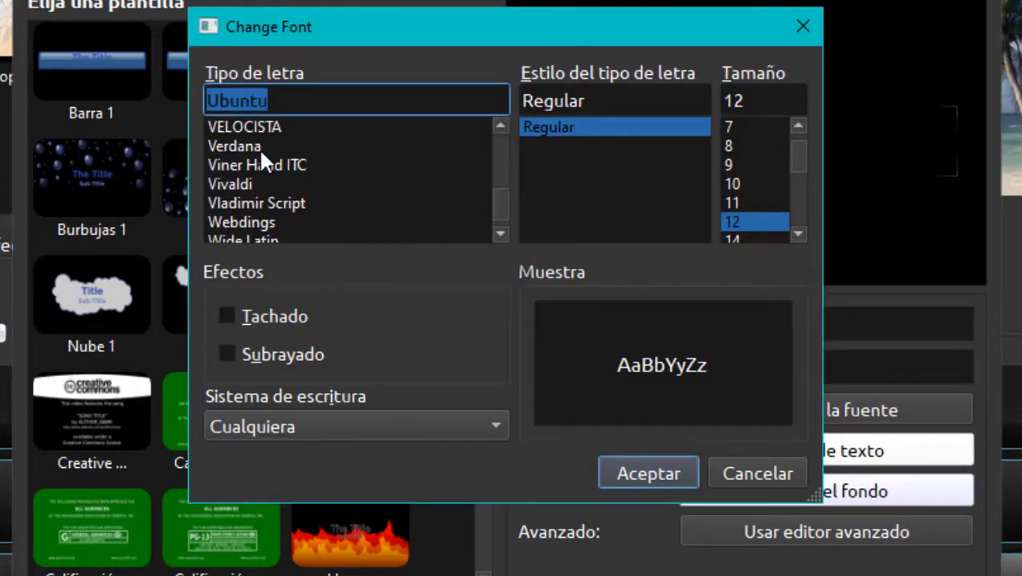
{"action": "left_click", "coordinate": [254, 144]}
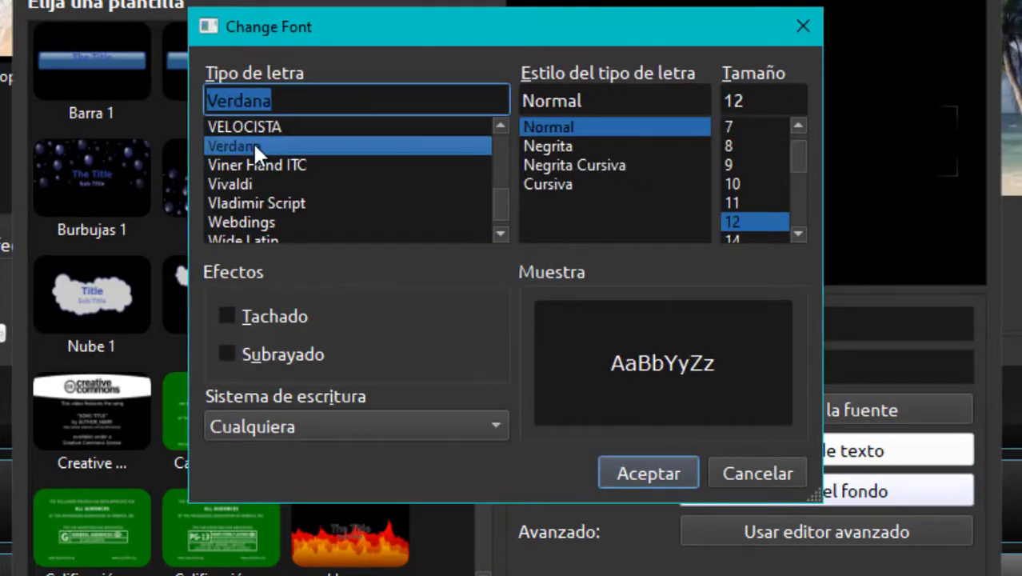
{"action": "left_click", "coordinate": [636, 467]}
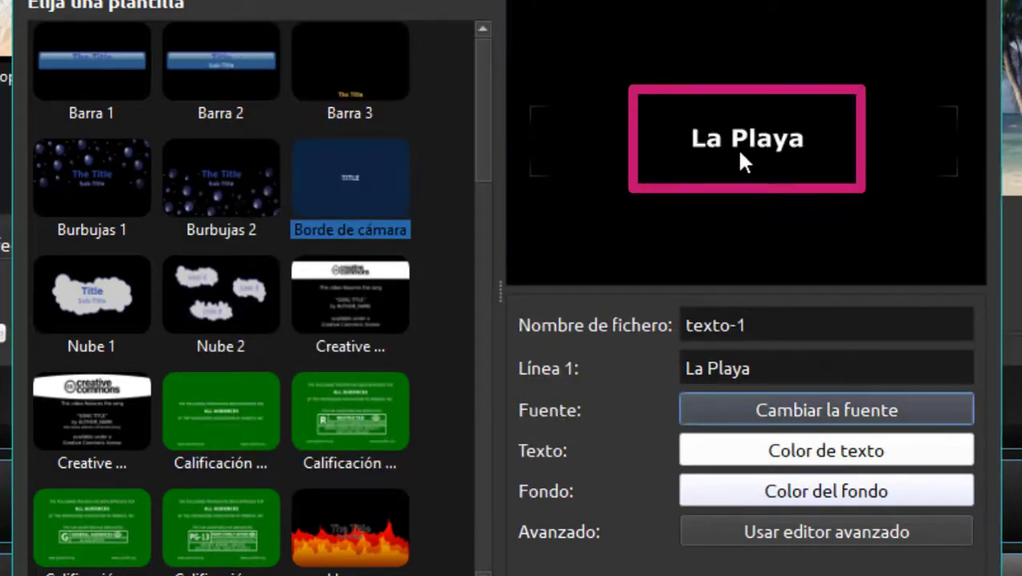
Examine the title's text and background color options without changing them, and try to open the advanced editor.
{"action": "left_click", "coordinate": [755, 452]}
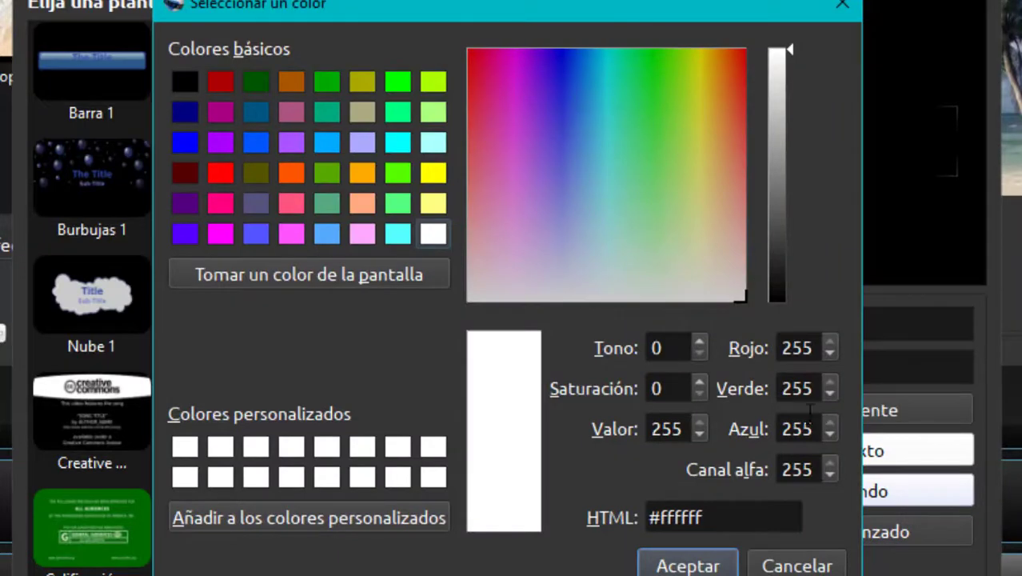
{"action": "left_click", "coordinate": [802, 566]}
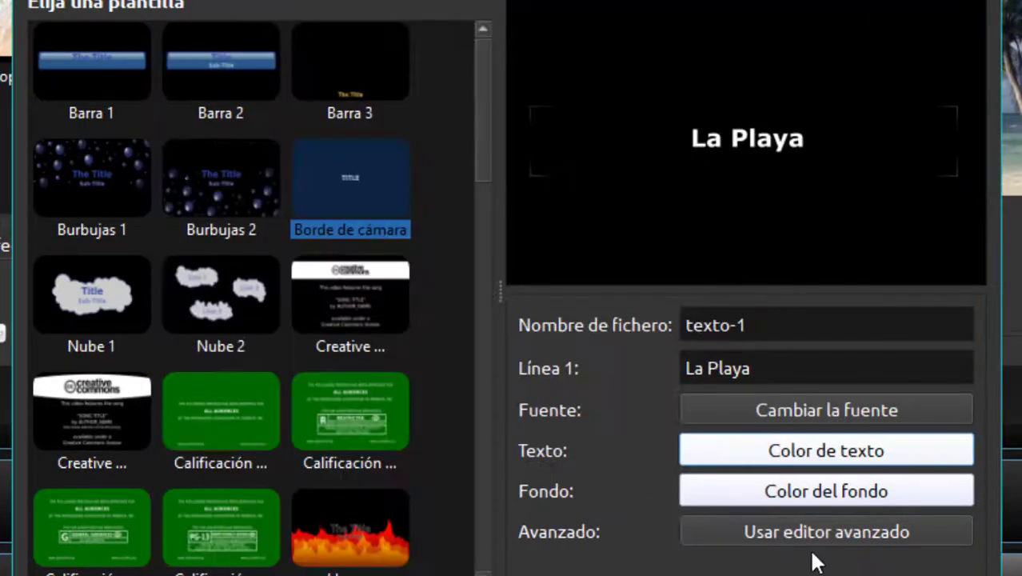
{"action": "left_click", "coordinate": [843, 495]}
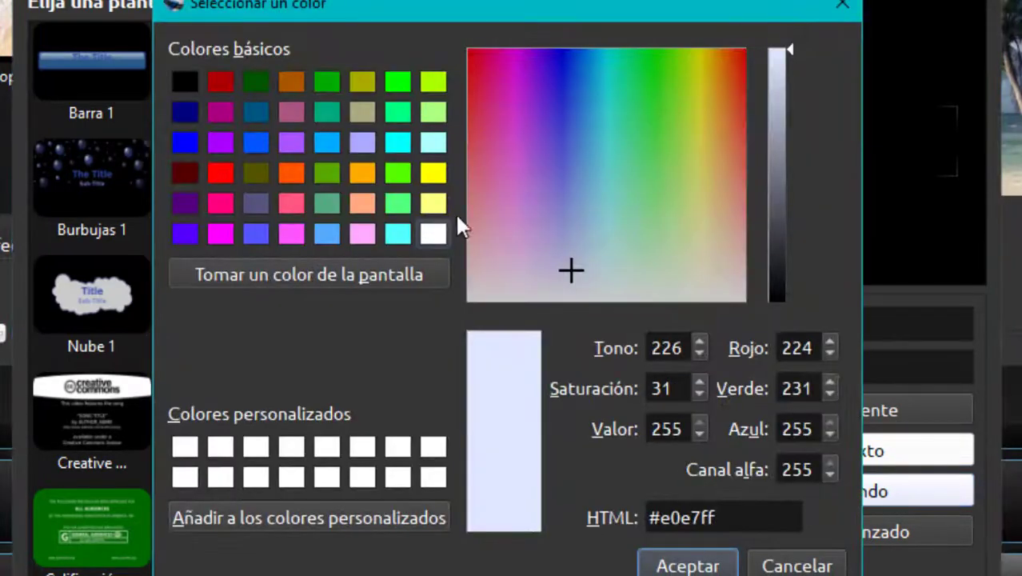
{"action": "left_click", "coordinate": [779, 566]}
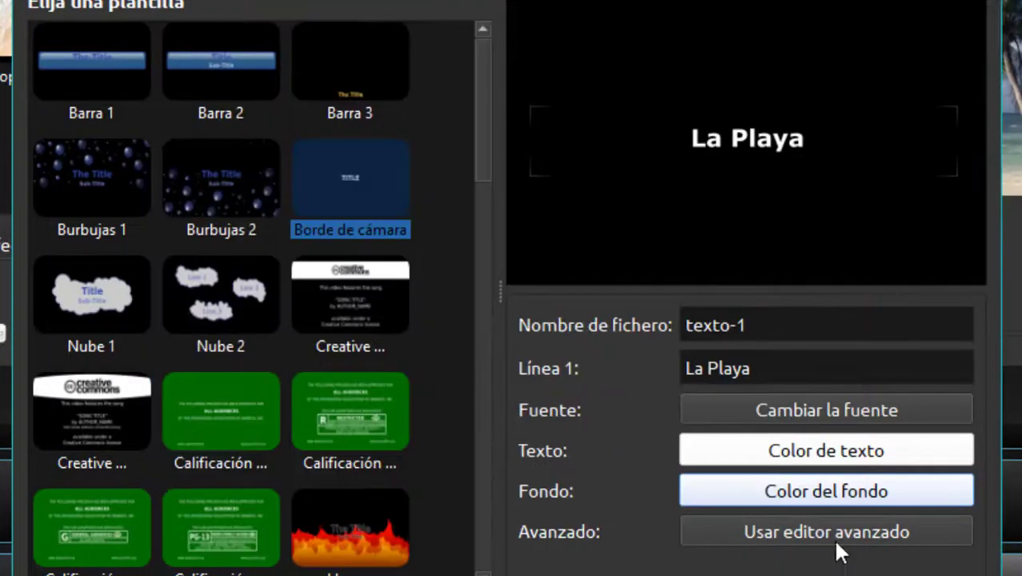
{"action": "left_click", "coordinate": [820, 534]}
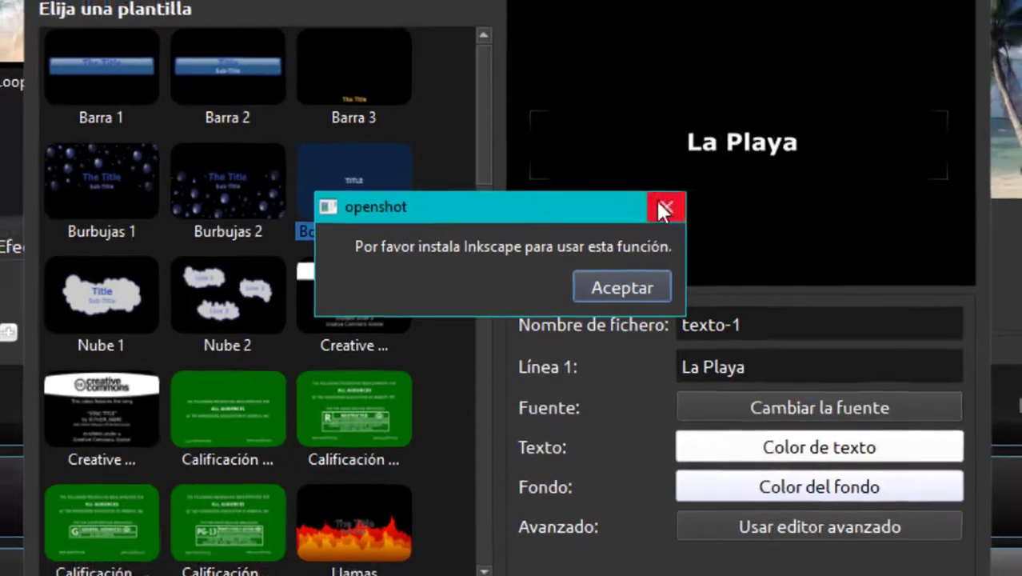
{"action": "left_click", "coordinate": [670, 205]}
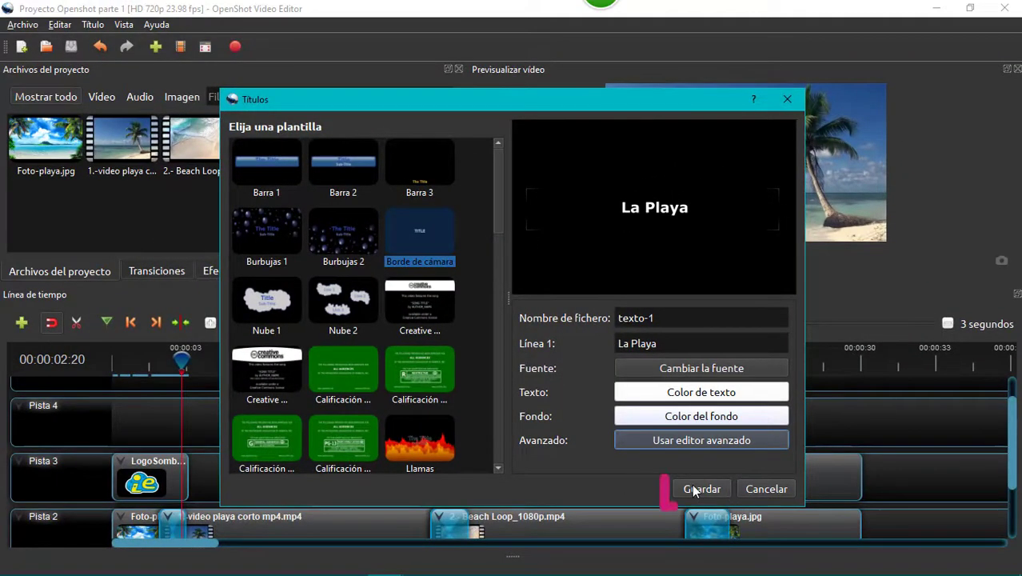
Save the title over the existing texto-1.svg and place it on Pista 4 at the playhead, 00:00:02:20.
{"action": "left_click", "coordinate": [695, 490]}
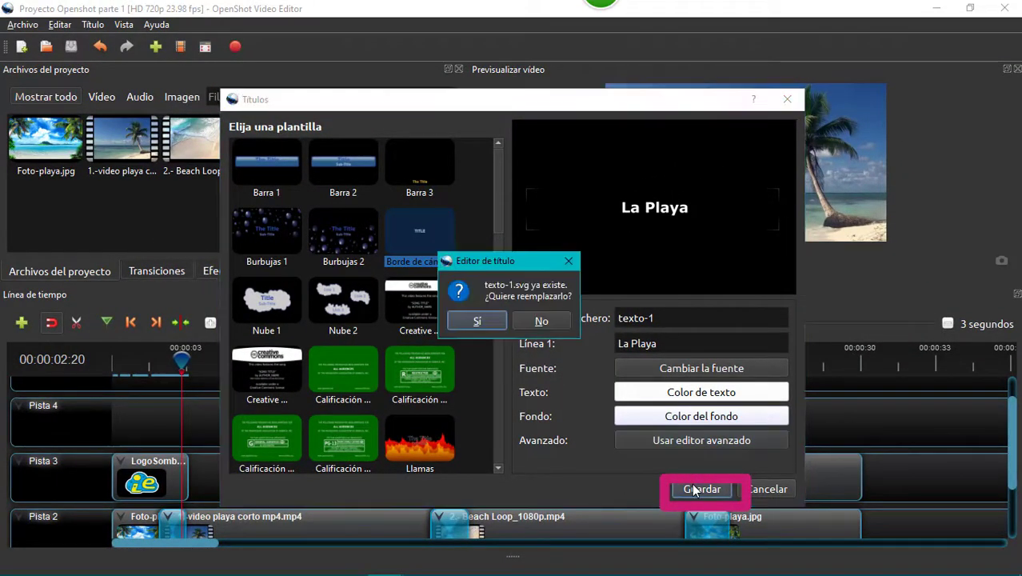
{"action": "left_click", "coordinate": [479, 320]}
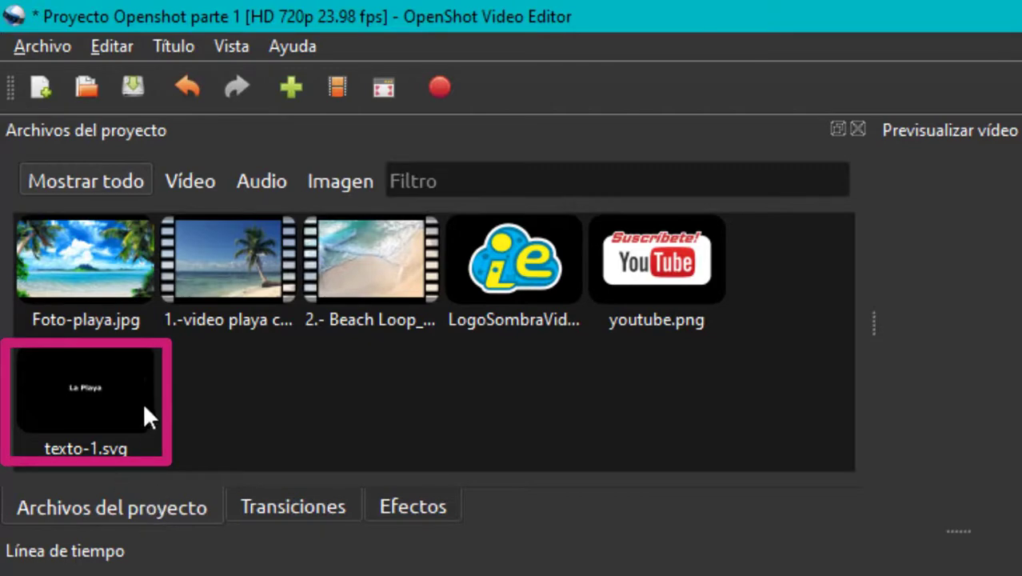
{"action": "left_click_drag", "start_coordinate": [108, 369], "coordinate": [181, 412]}
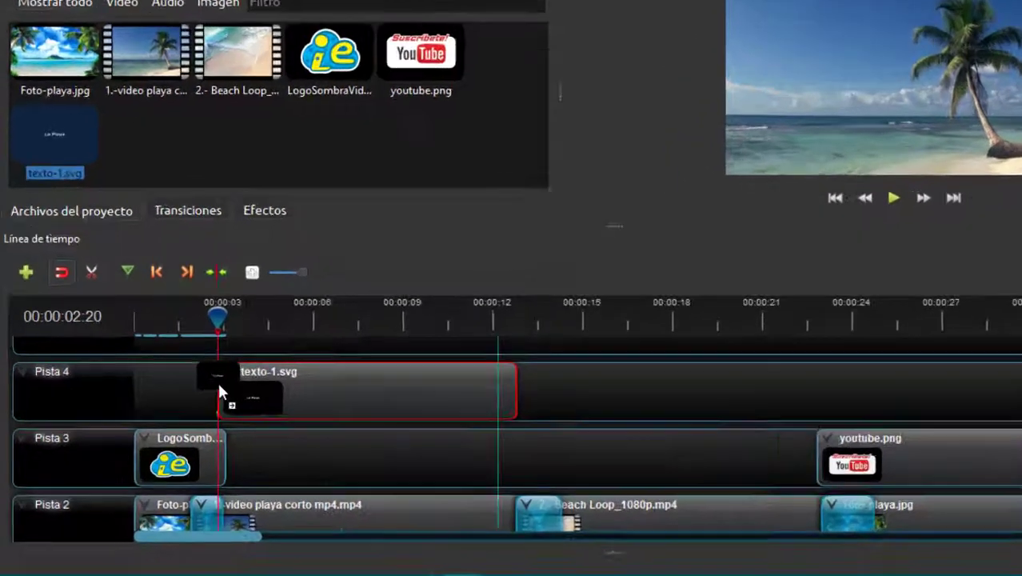
{"action": "left_click_drag", "start_coordinate": [219, 383], "coordinate": [240, 385]}
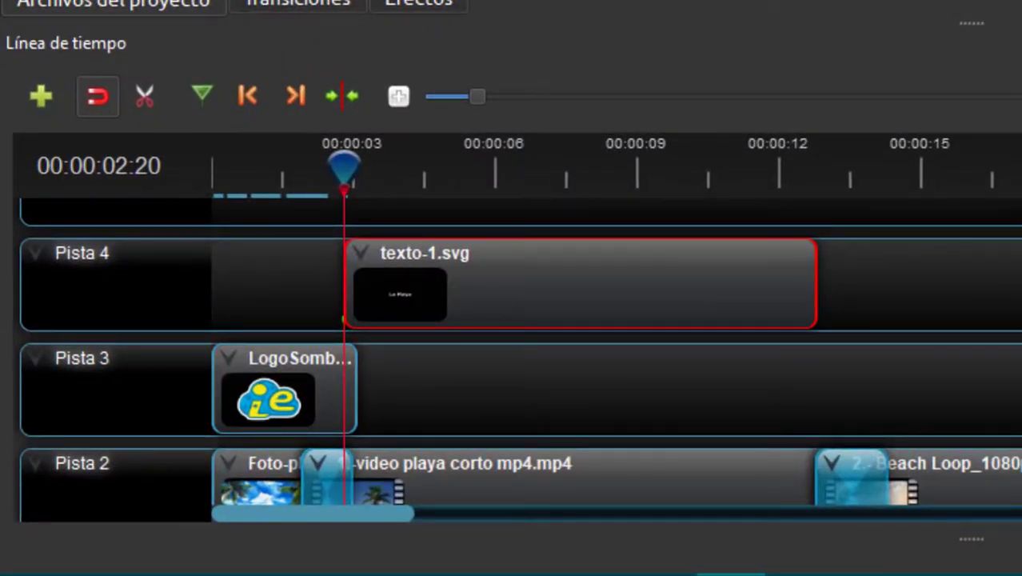
Play the timeline from 00:00:02:03 to check the La Playa title over the beach video, stopping after it appears.
{"action": "left_click", "coordinate": [314, 169]}
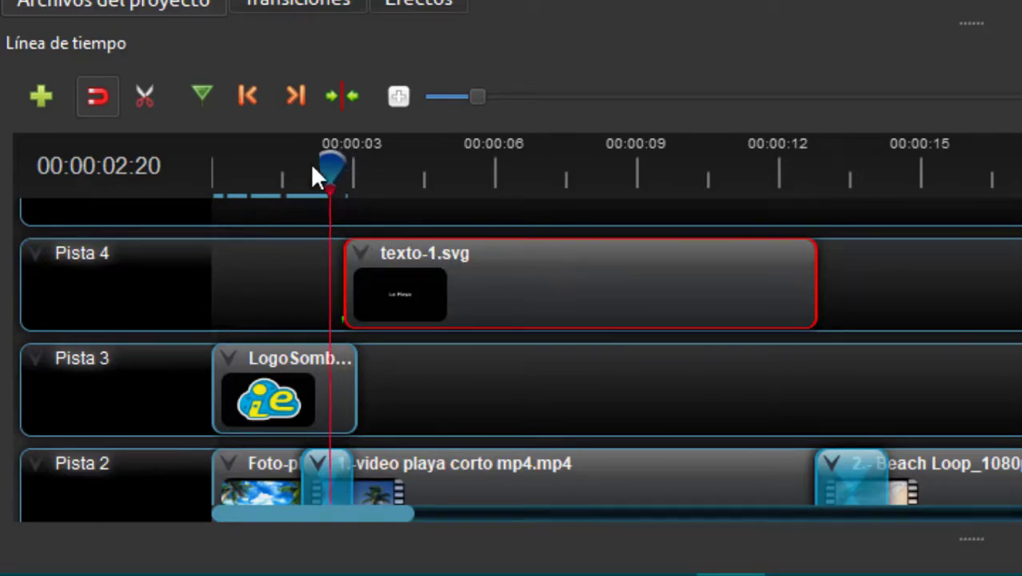
{"action": "left_click", "coordinate": [313, 172]}
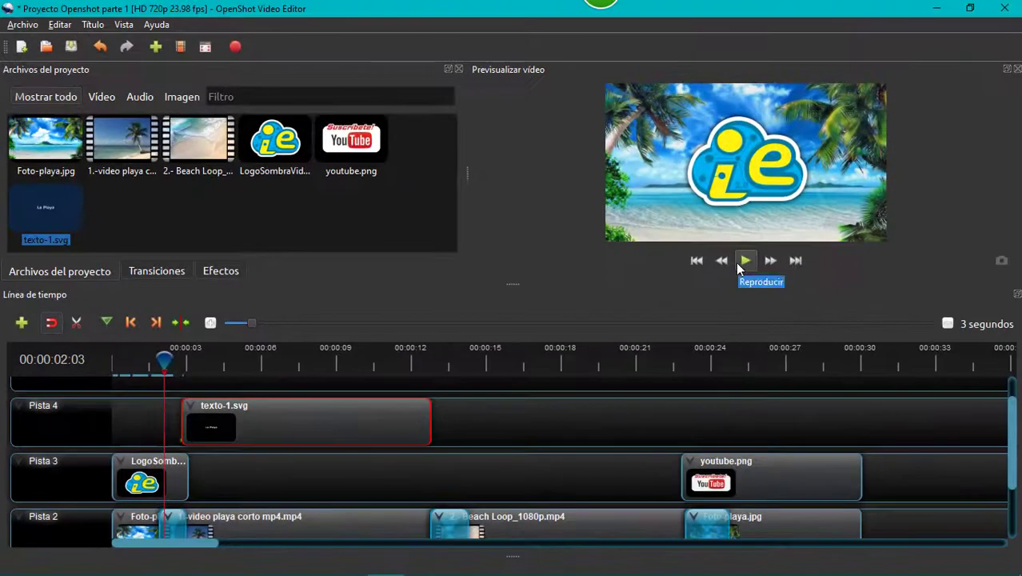
{"action": "left_click", "coordinate": [737, 263]}
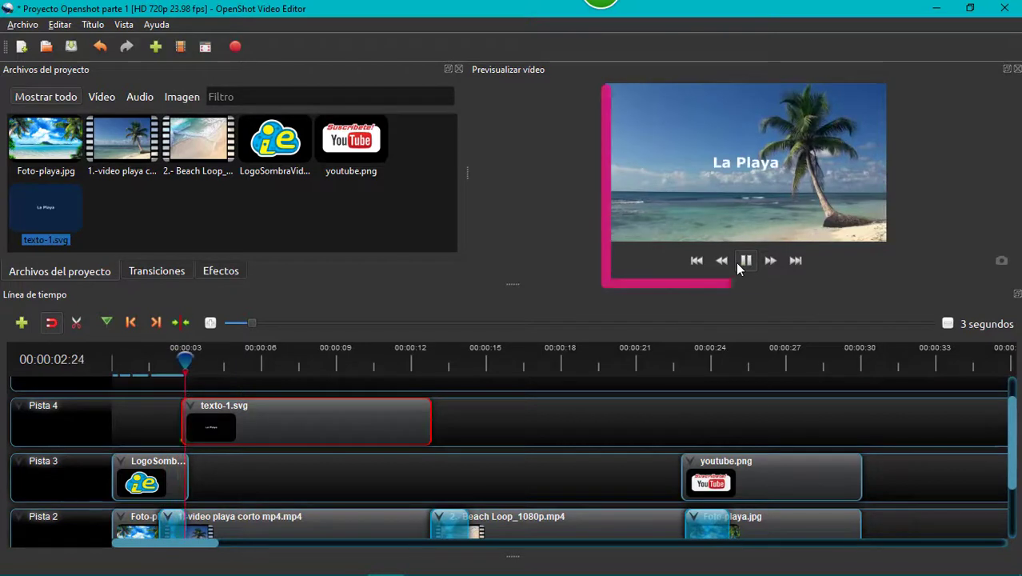
{"action": "left_click", "coordinate": [737, 262]}
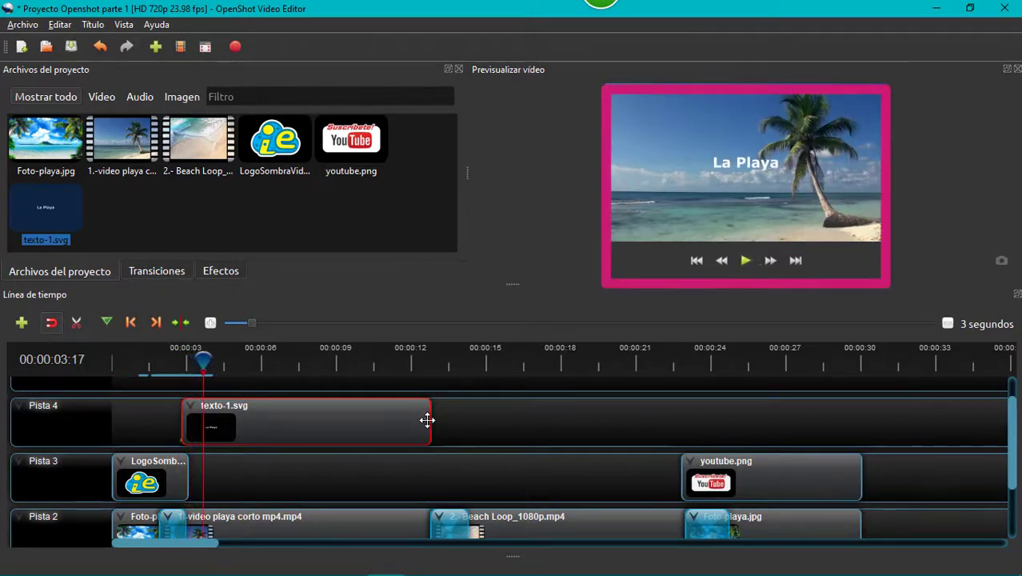
Shorten the texto-1.svg clip on Pista 4 so that it ends at about 10 seconds.
{"action": "left_click_drag", "start_coordinate": [415, 421], "coordinate": [354, 421]}
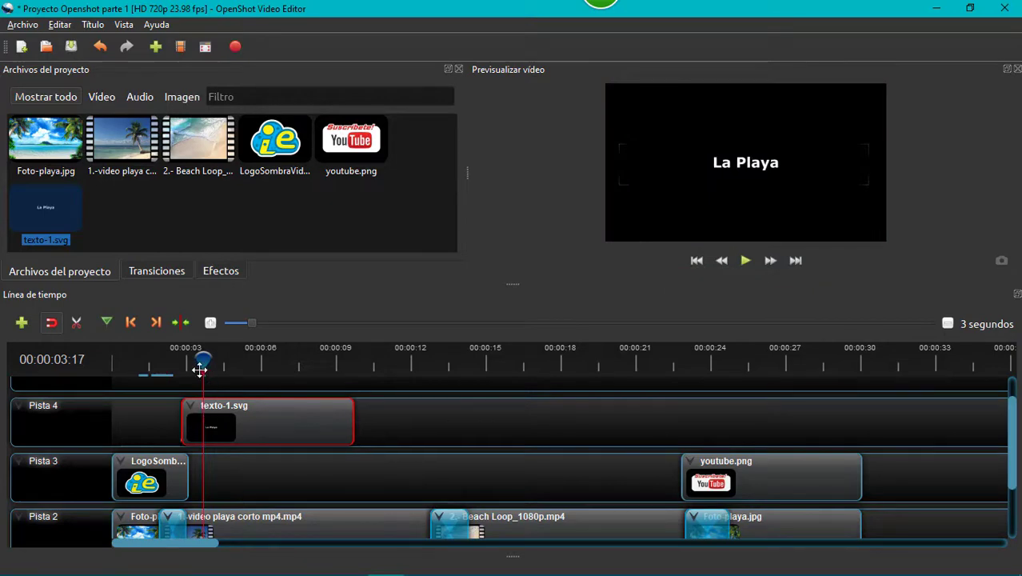
Apply a fast fade-in, Atenuar entrada (rápido), to the start of the texto-1.svg clip on Pista 4.
{"action": "left_click_drag", "start_coordinate": [202, 361], "coordinate": [178, 364]}
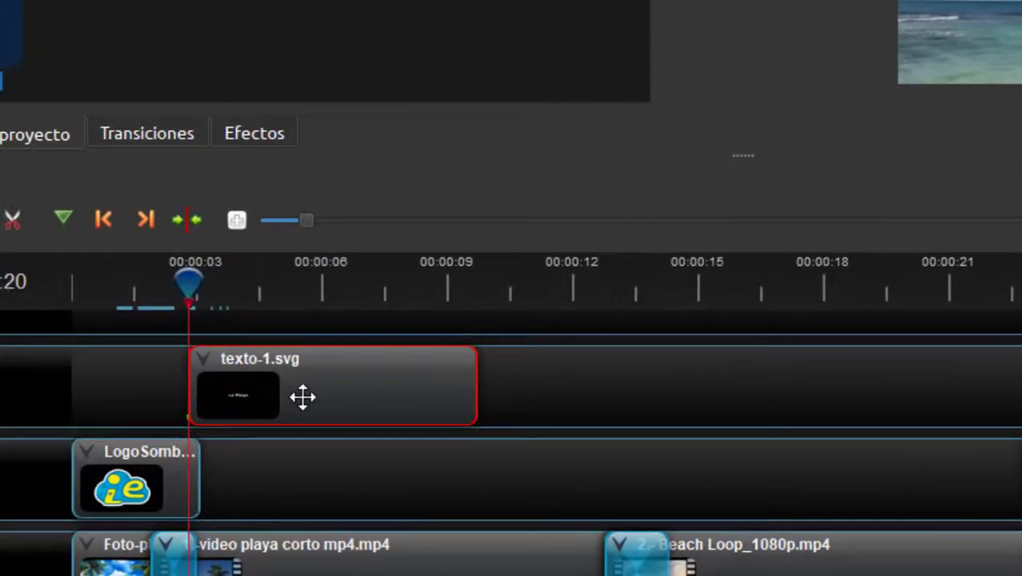
{"action": "right_click", "coordinate": [289, 400]}
{"action": "mouse_move", "coordinate": [390, 61]}
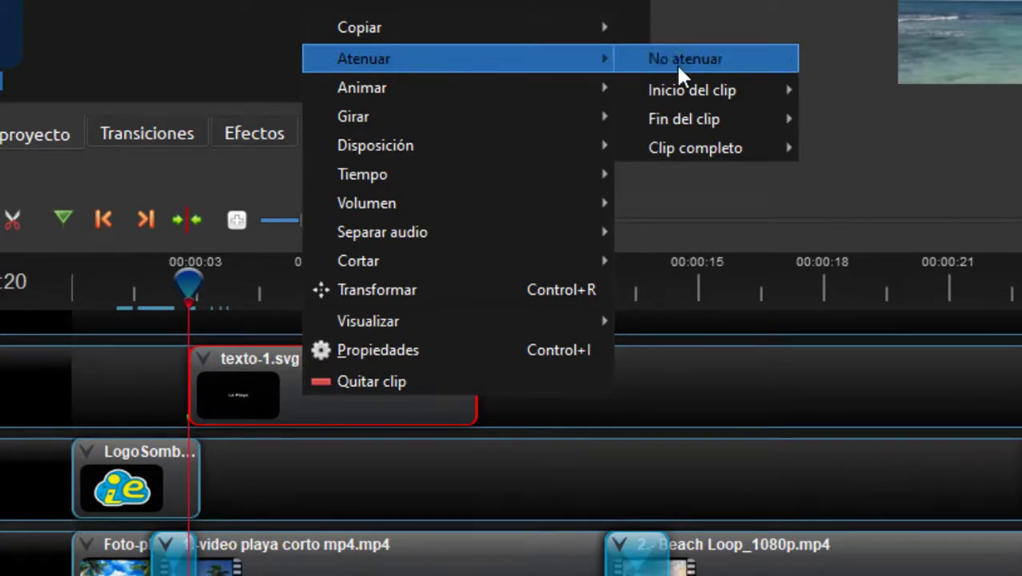
{"action": "mouse_move", "coordinate": [686, 93]}
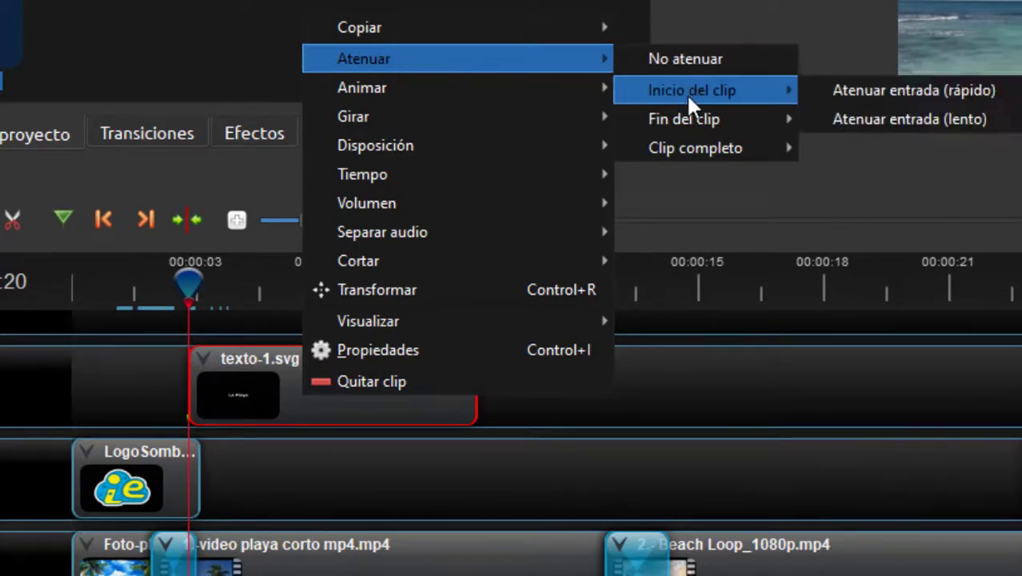
{"action": "left_click", "coordinate": [853, 94]}
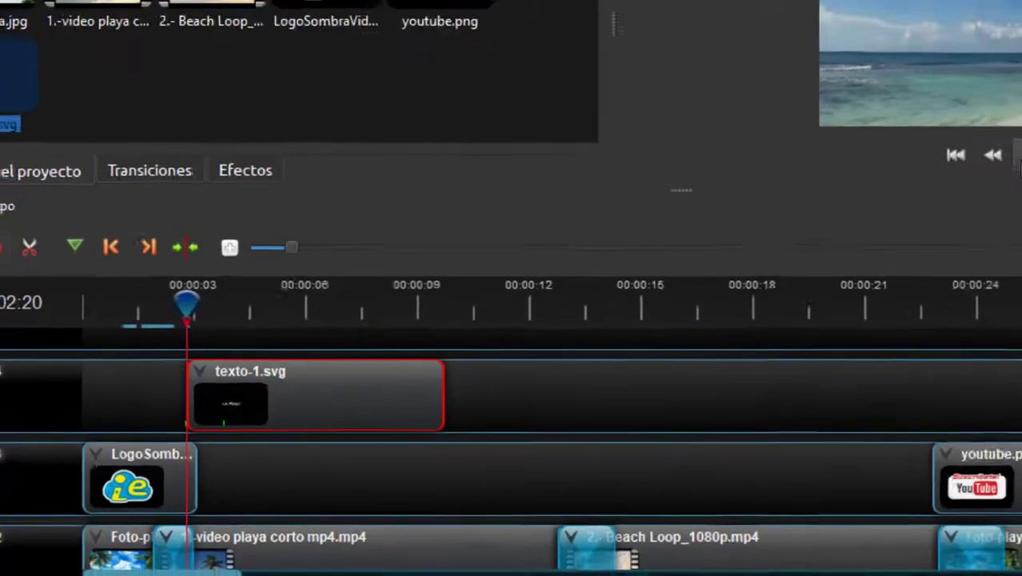
Move the texto-1.svg clip slightly earlier on Pista 4 to start at about 2.4 seconds, and play its fade-in to check it.
{"action": "left_click", "coordinate": [742, 262]}
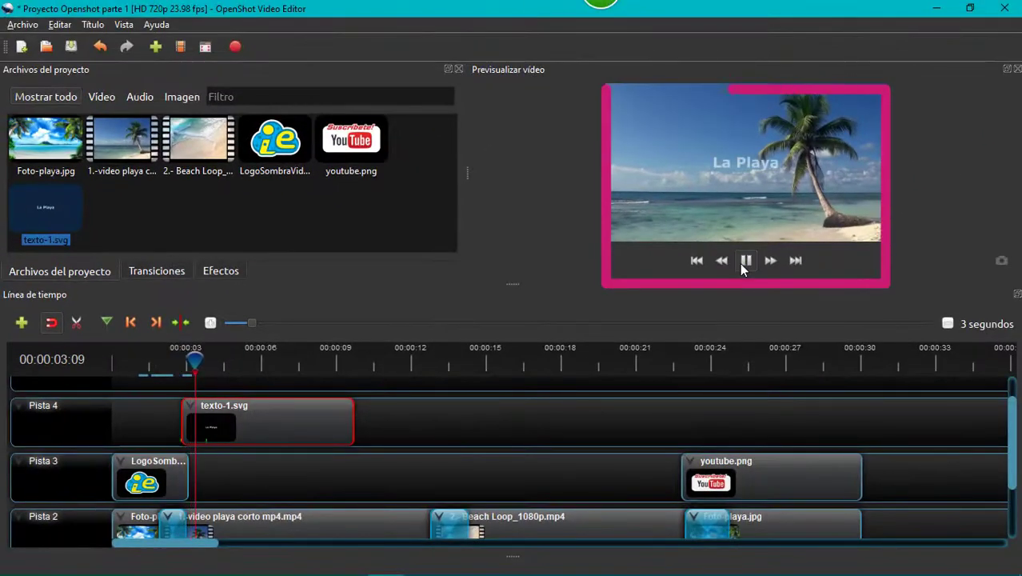
{"action": "left_click", "coordinate": [743, 262]}
{"action": "left_click_drag", "start_coordinate": [299, 426], "coordinate": [291, 427]}
{"action": "left_click_drag", "start_coordinate": [206, 360], "coordinate": [164, 360]}
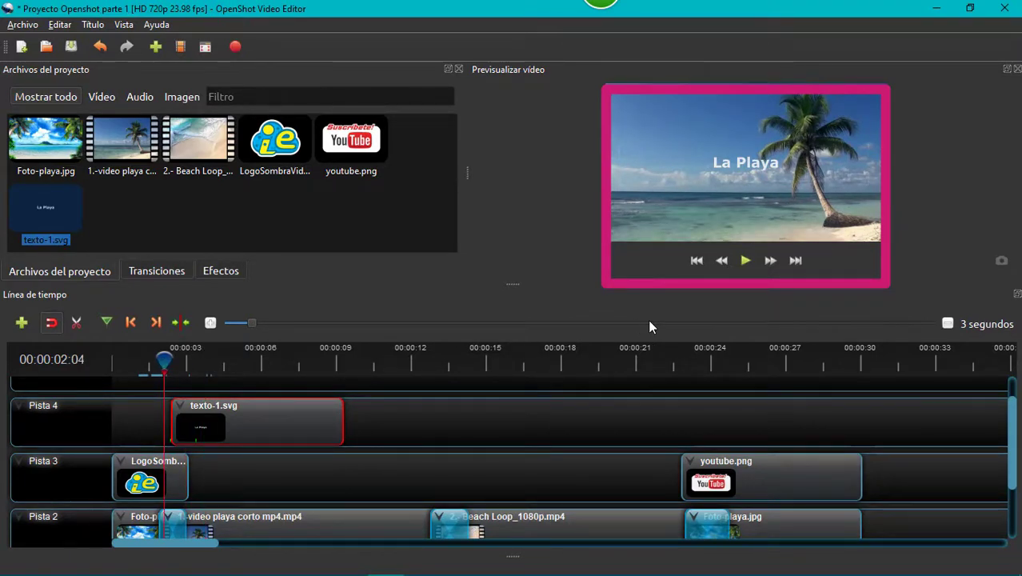
{"action": "left_click", "coordinate": [744, 260]}
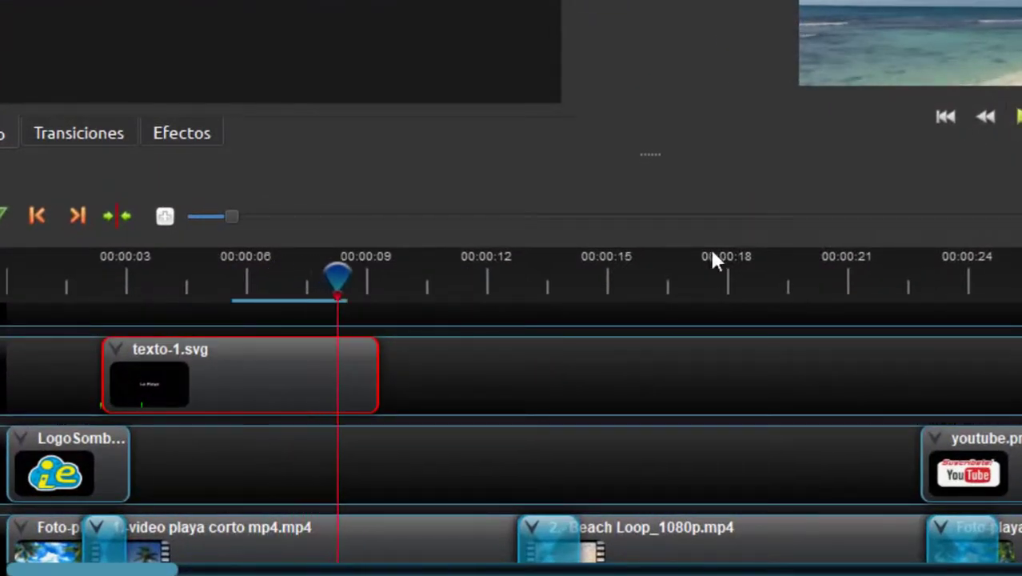
Shorten the texto-1.svg clip to end at about 8.3 seconds and apply a slow fade-out, Atenuar salida (lento), to its end.
{"action": "left_click_drag", "start_coordinate": [377, 375], "coordinate": [337, 372]}
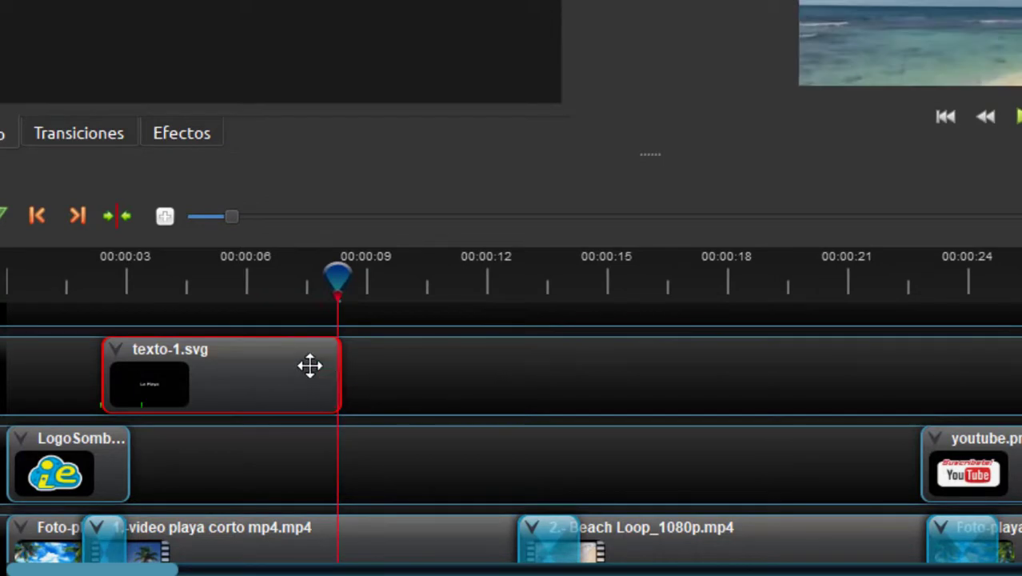
{"action": "right_click", "coordinate": [310, 364]}
{"action": "mouse_move", "coordinate": [379, 55]}
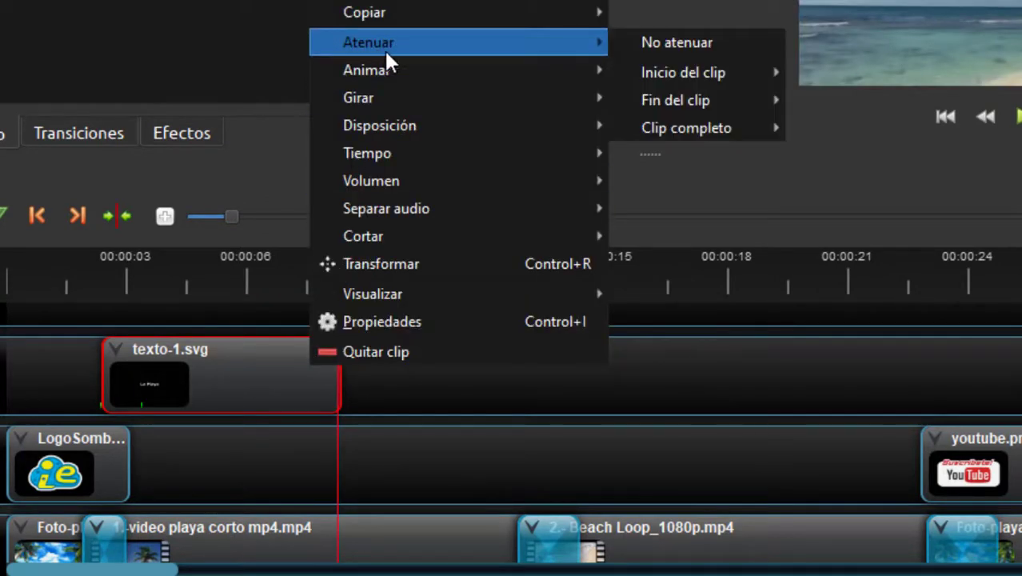
{"action": "mouse_move", "coordinate": [676, 99]}
{"action": "left_click", "coordinate": [876, 130]}
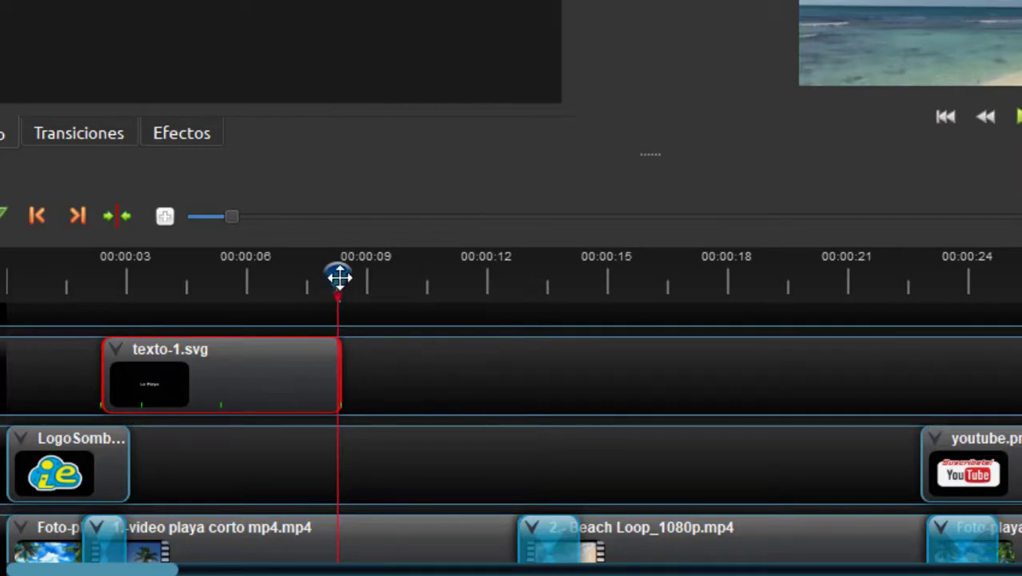
Play the timeline from 00:00:02:05 to check the La Playa title's fade-in and fade-out, stopping near the clip's end.
{"action": "left_click_drag", "start_coordinate": [338, 276], "coordinate": [316, 281]}
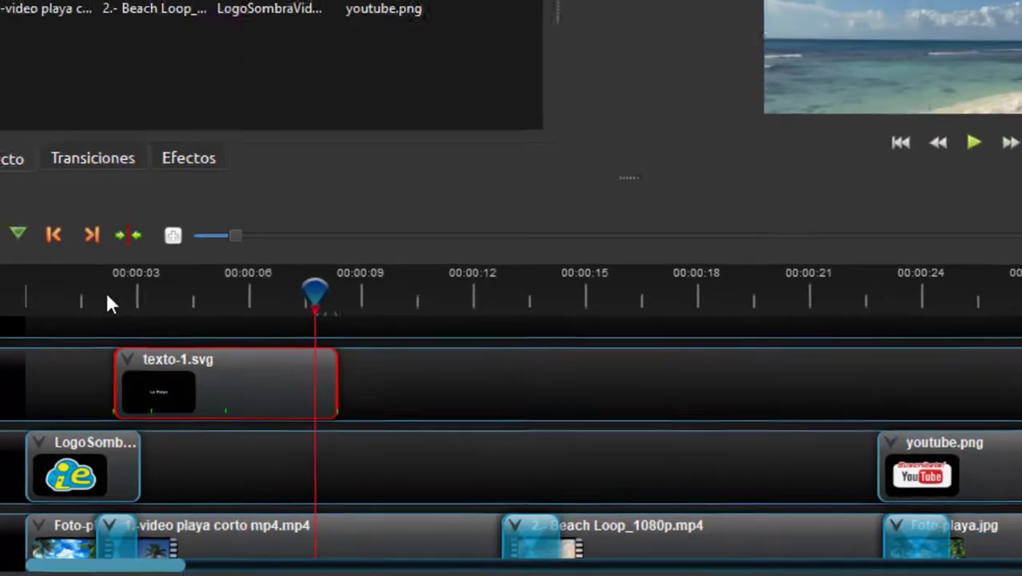
{"action": "left_click", "coordinate": [96, 290]}
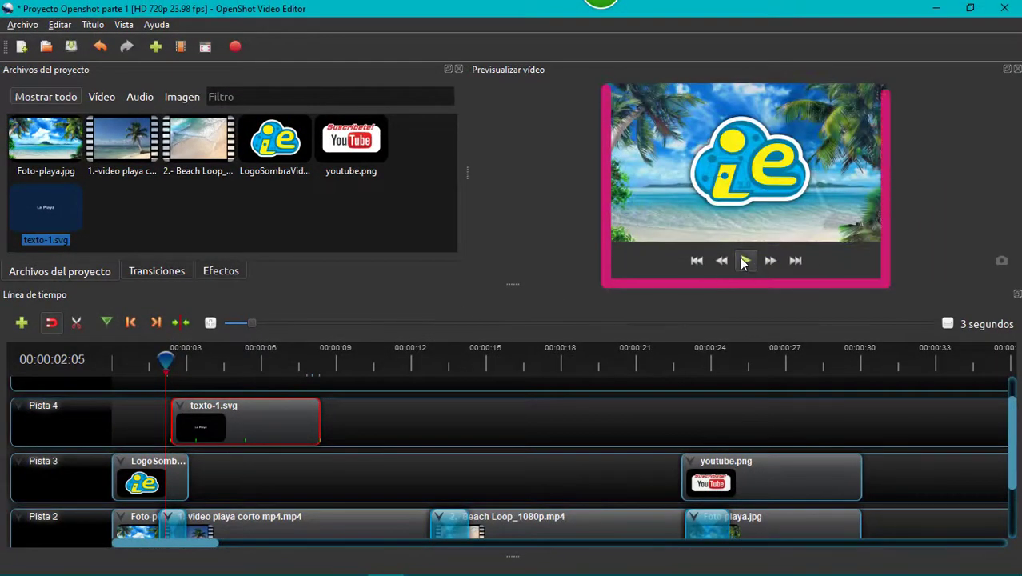
{"action": "left_click", "coordinate": [743, 261]}
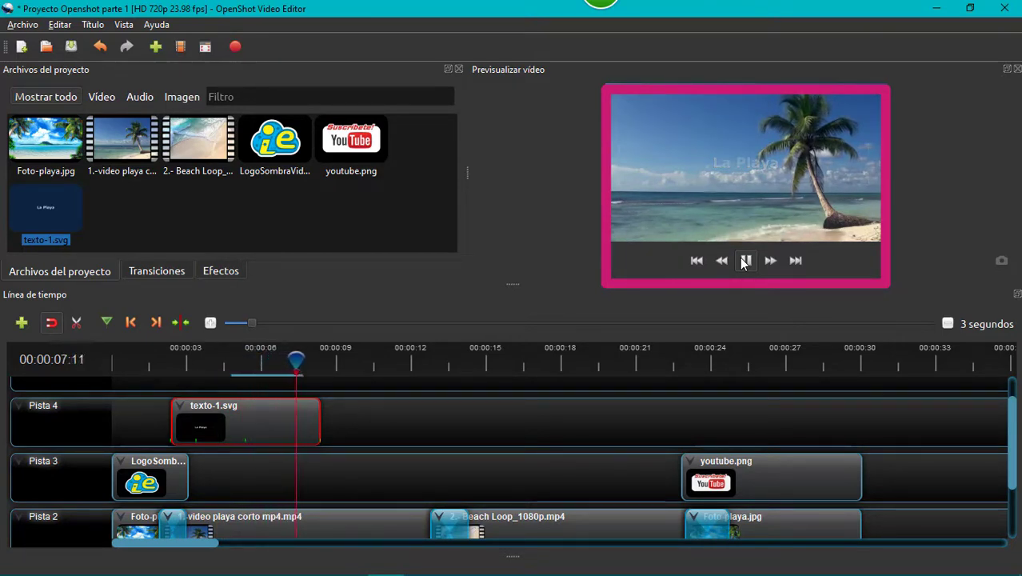
{"action": "left_click", "coordinate": [744, 260]}
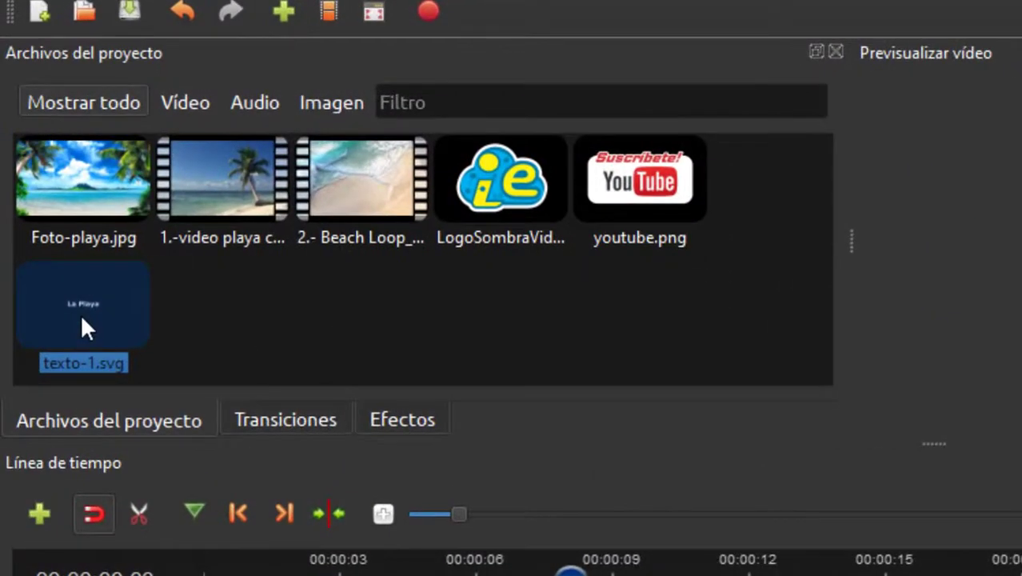
Duplicate the texto-1.svg title, change its text to "Mi lugar favorito" and save it as texto-5.
{"action": "right_click", "coordinate": [82, 317]}
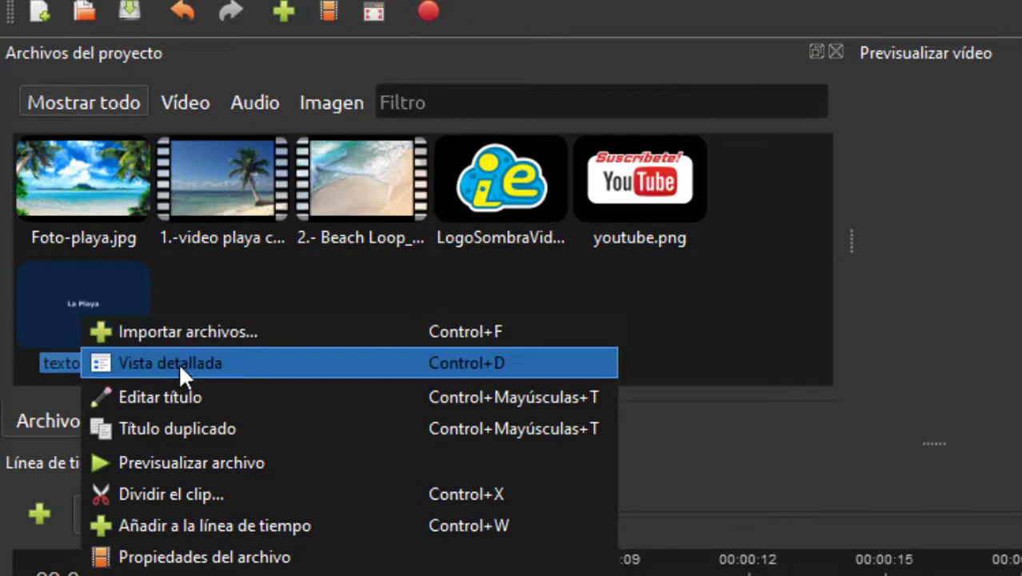
{"action": "left_click", "coordinate": [180, 428]}
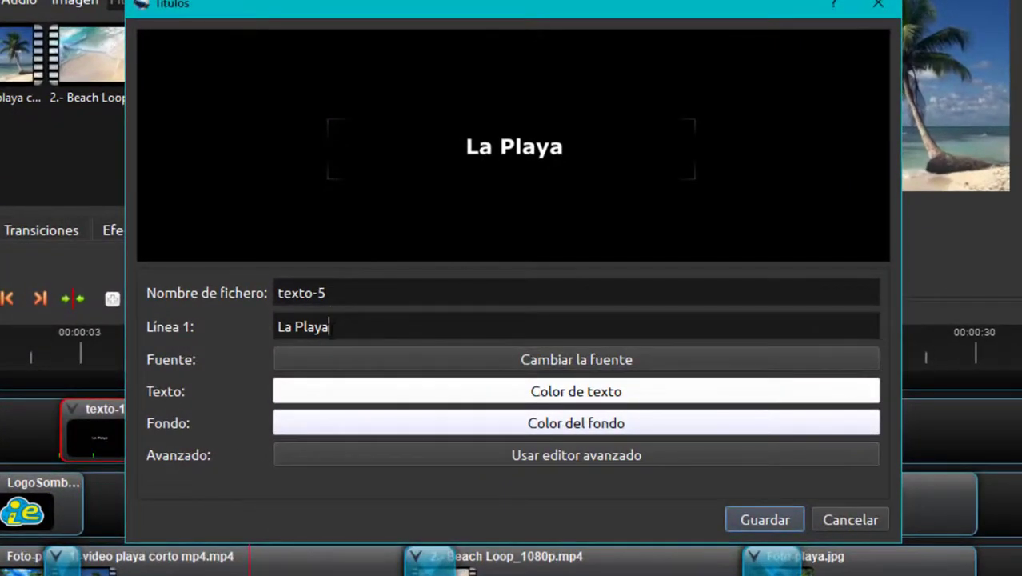
{"action": "left_click_drag", "start_coordinate": [330, 328], "coordinate": [231, 329]}
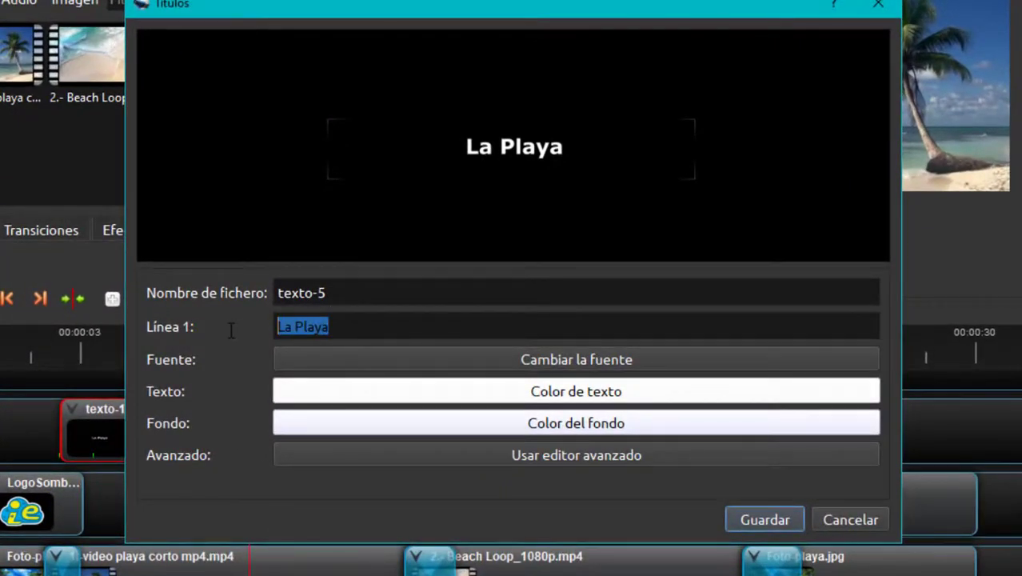
{"action": "type", "text": "Mi lugar favorito"}
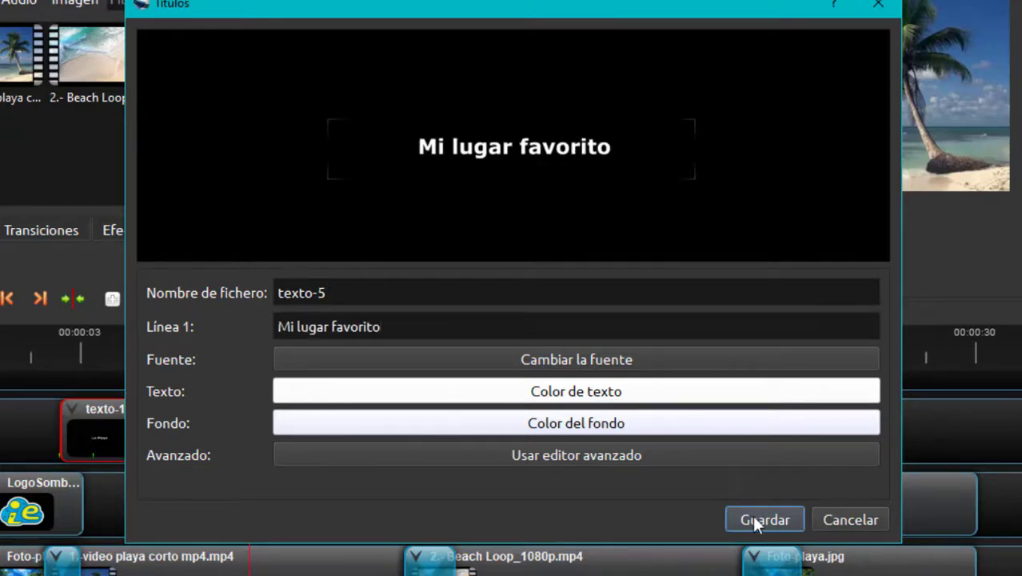
{"action": "left_click", "coordinate": [753, 516]}
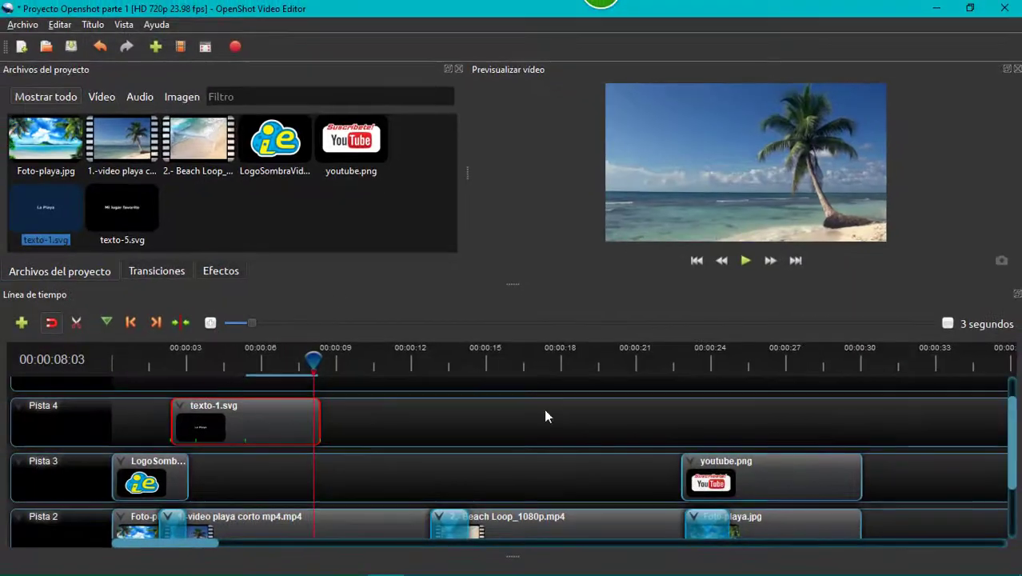
Place texto-5.svg on Pista 3 at about 7.7 seconds, slightly overlapping the end of the texto-1.svg clip.
{"action": "left_click", "coordinate": [146, 214]}
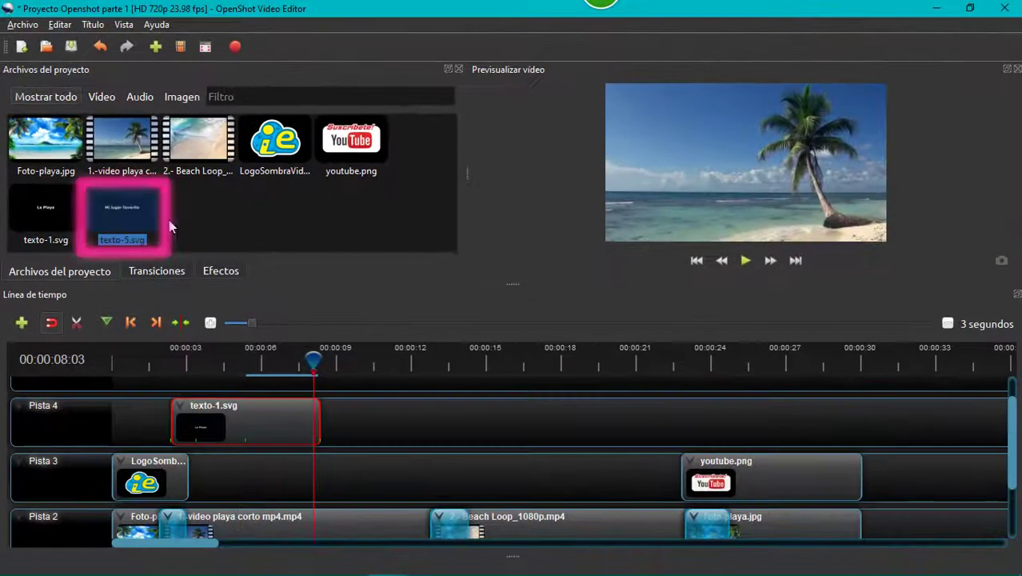
{"action": "left_click_drag", "start_coordinate": [169, 223], "coordinate": [296, 475]}
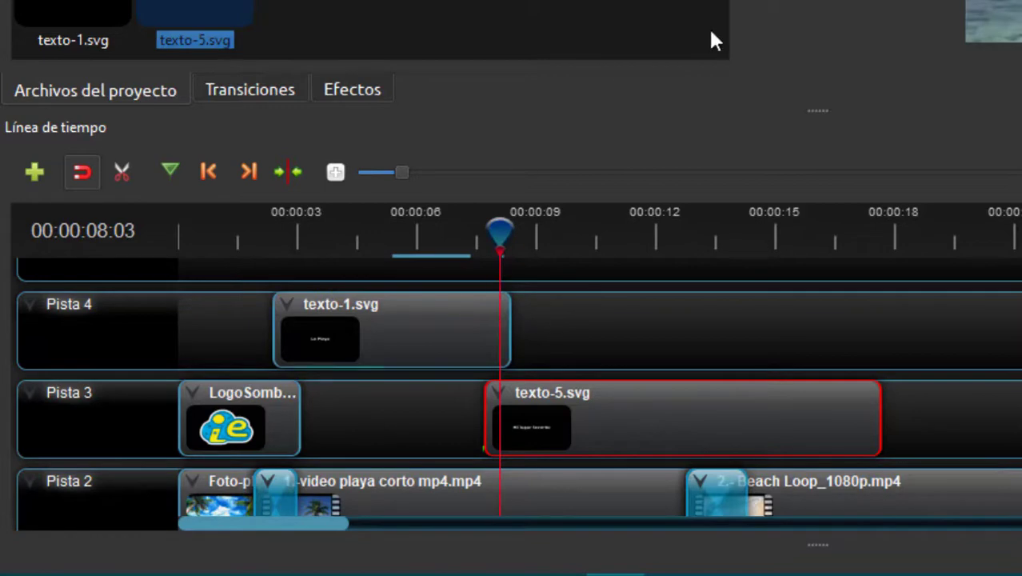
{"action": "left_click_drag", "start_coordinate": [502, 239], "coordinate": [484, 240]}
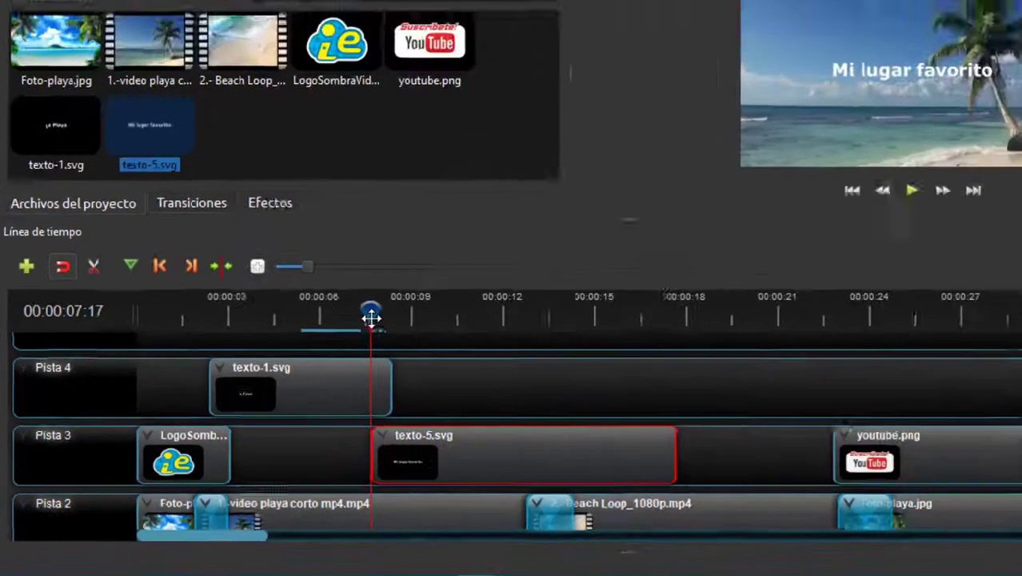
Play the timeline from just before the texto-5.svg clip to check the change from La Playa to Mi lugar favorito.
{"action": "left_click", "coordinate": [281, 367]}
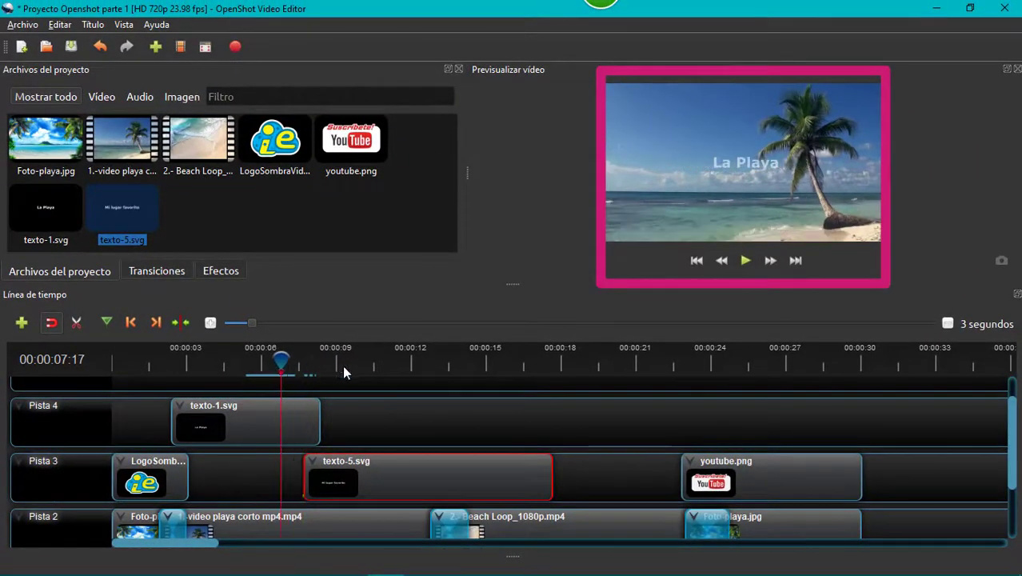
{"action": "left_click", "coordinate": [736, 262]}
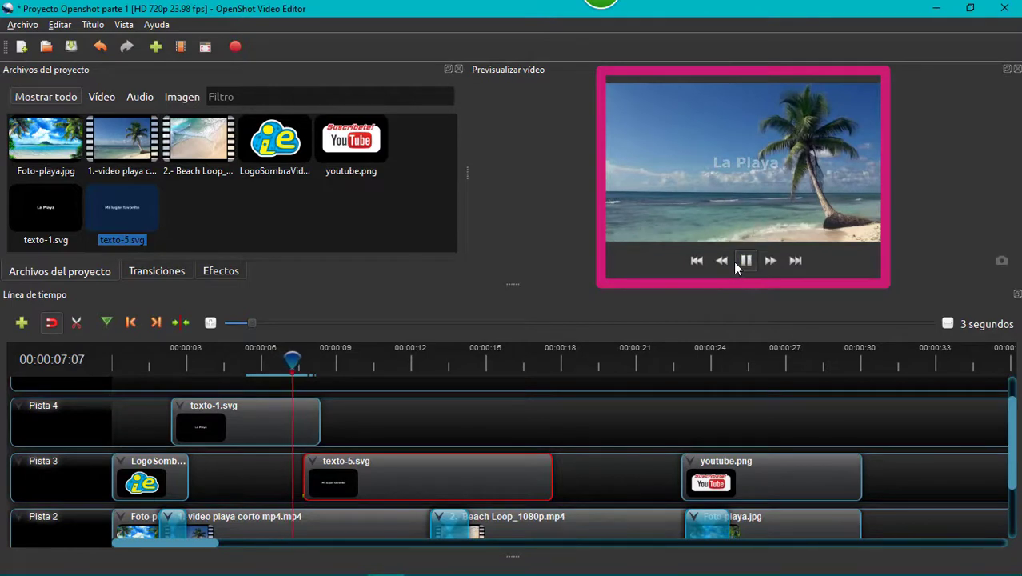
{"action": "left_click", "coordinate": [736, 260]}
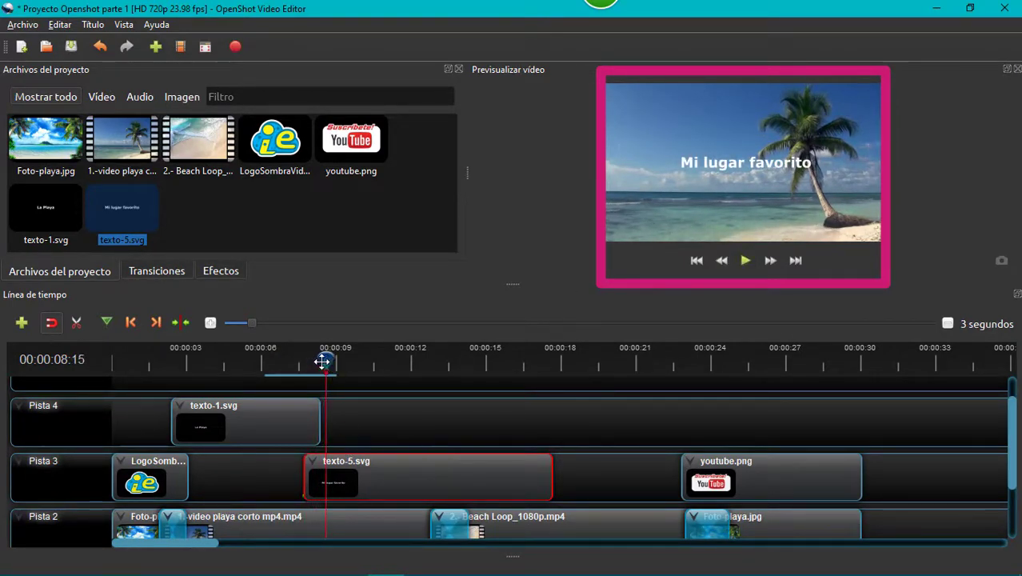
Apply a slow fade-in, Atenuar entrada (lento), to the start of the texto-5.svg clip on Pista 3.
{"action": "left_click_drag", "start_coordinate": [322, 361], "coordinate": [303, 360]}
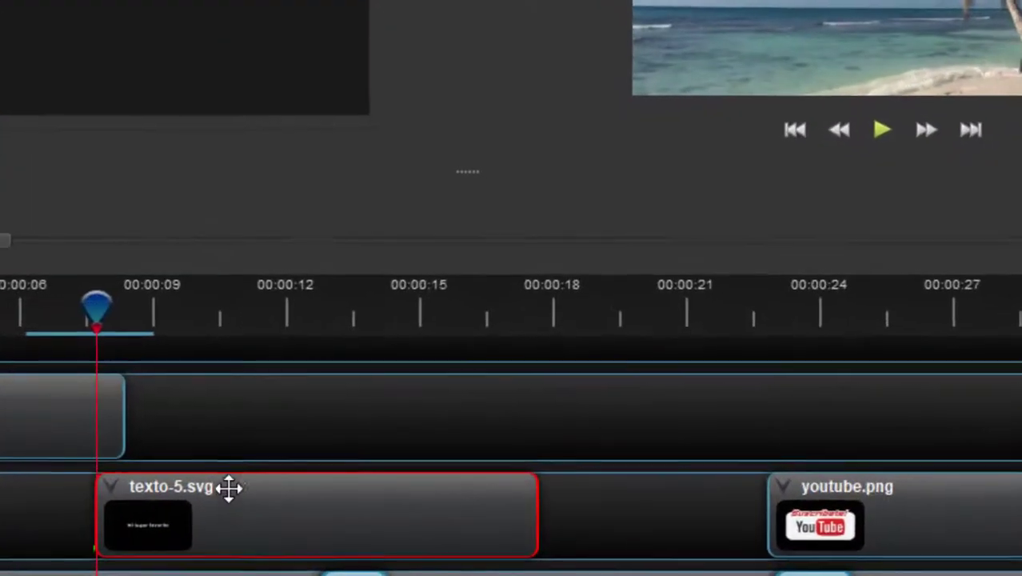
{"action": "right_click", "coordinate": [219, 529]}
{"action": "mouse_move", "coordinate": [318, 172]}
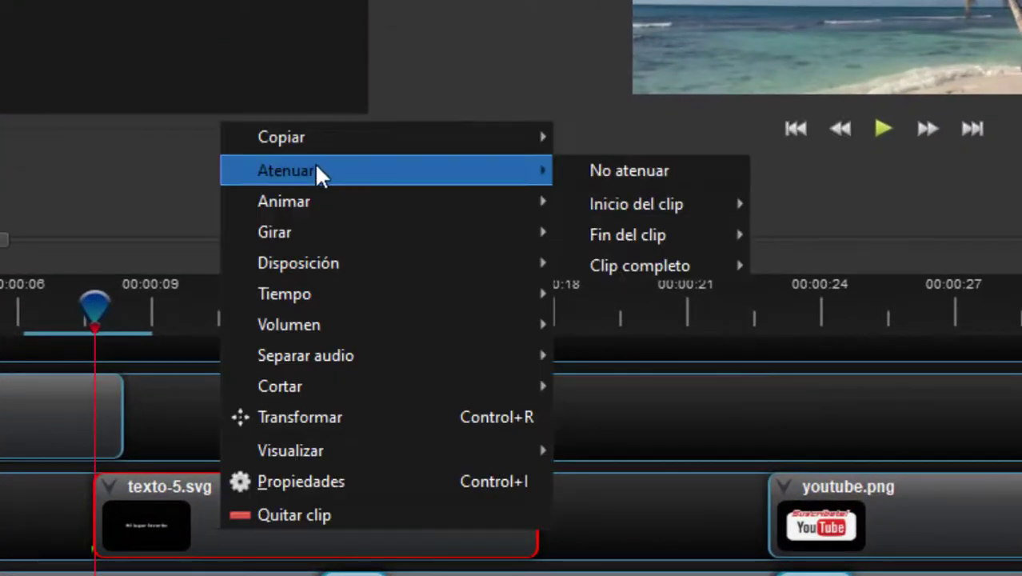
{"action": "mouse_move", "coordinate": [660, 204]}
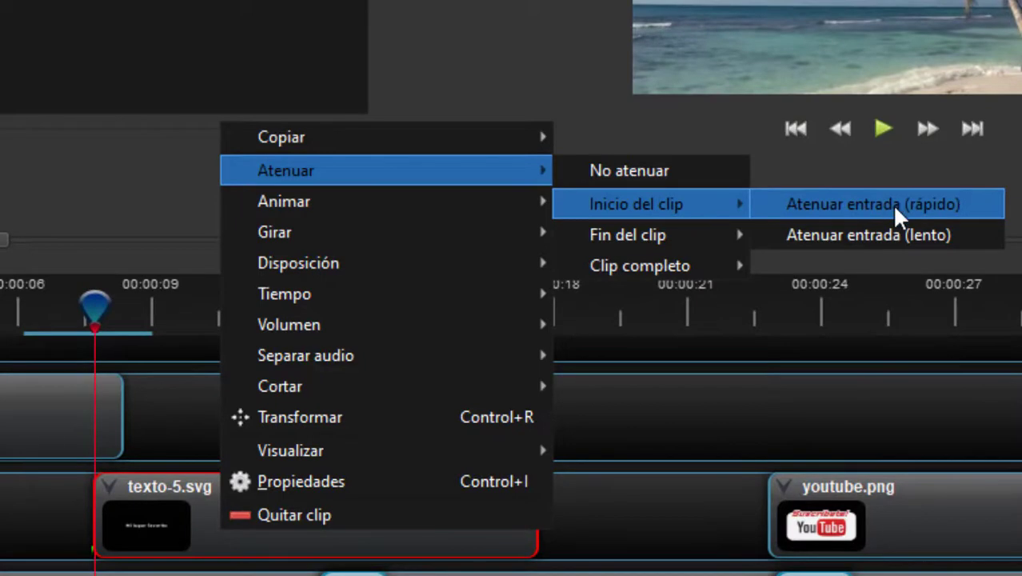
{"action": "left_click", "coordinate": [887, 233]}
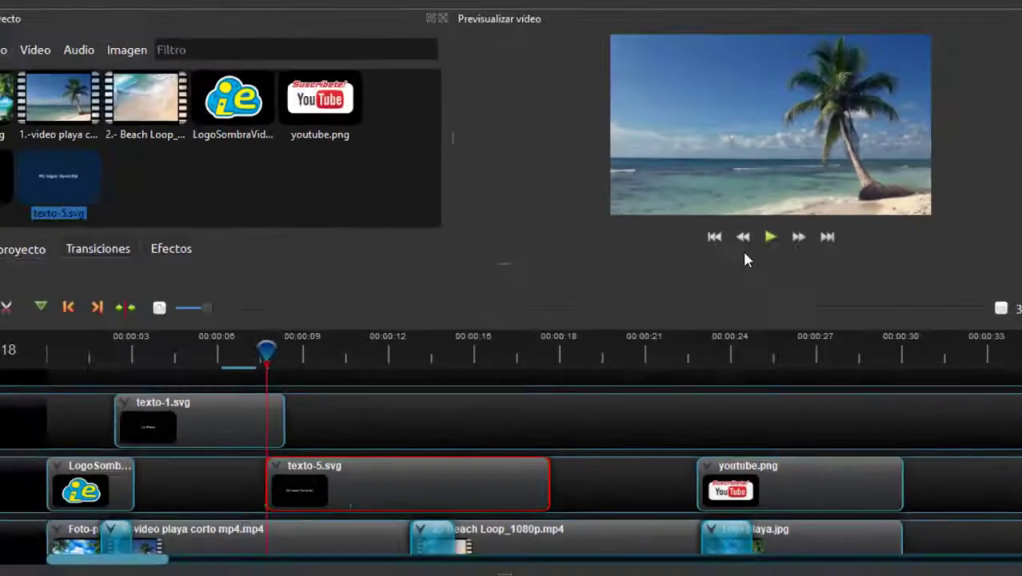
Play the timeline to 00:00:13:18 and shorten the texto-5.svg clip on Pista 3 to end at about 13.8 seconds.
{"action": "left_click", "coordinate": [872, 139]}
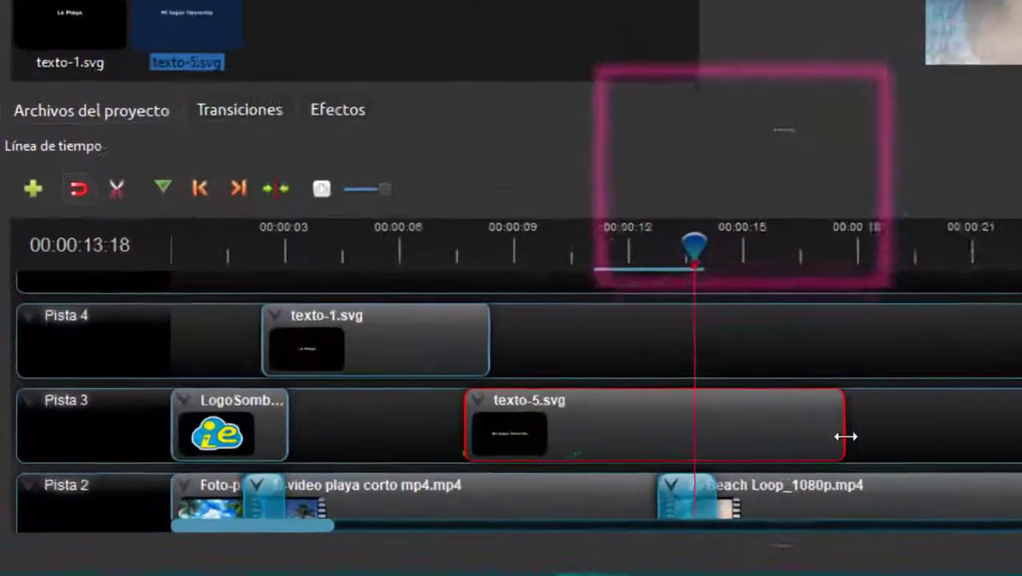
{"action": "left_click_drag", "start_coordinate": [574, 481], "coordinate": [480, 477]}
{"action": "left_click_drag", "start_coordinate": [778, 416], "coordinate": [769, 415]}
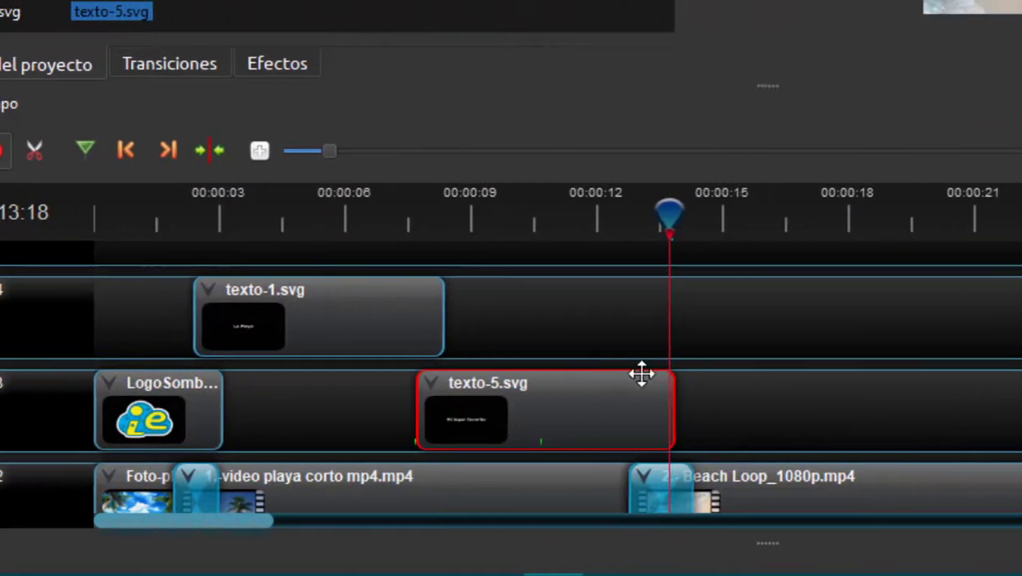
Apply a slow fade-out, Atenuar salida (lento), to the end of the texto-5.svg clip.
{"action": "right_click", "coordinate": [636, 411]}
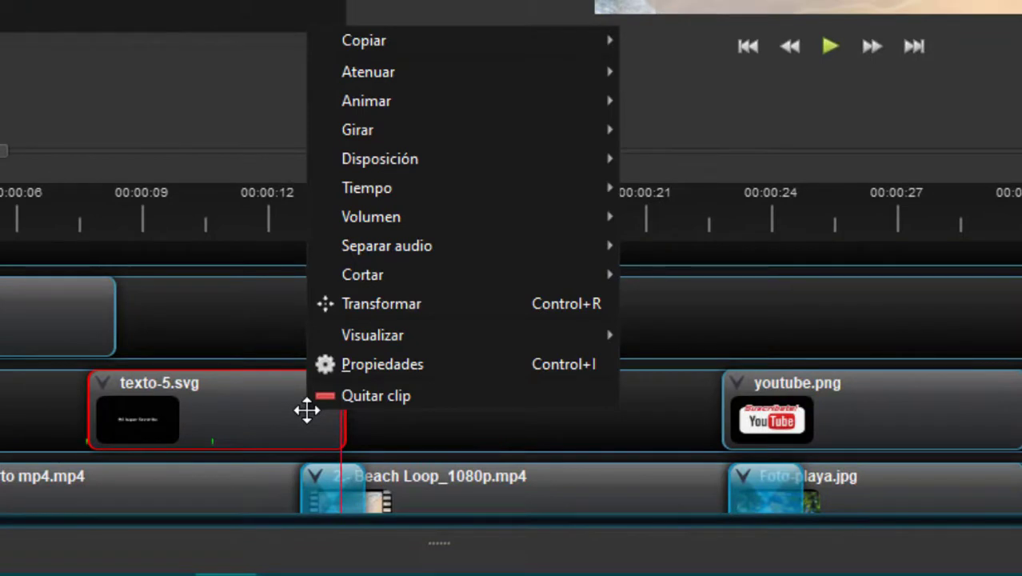
{"action": "mouse_move", "coordinate": [406, 83]}
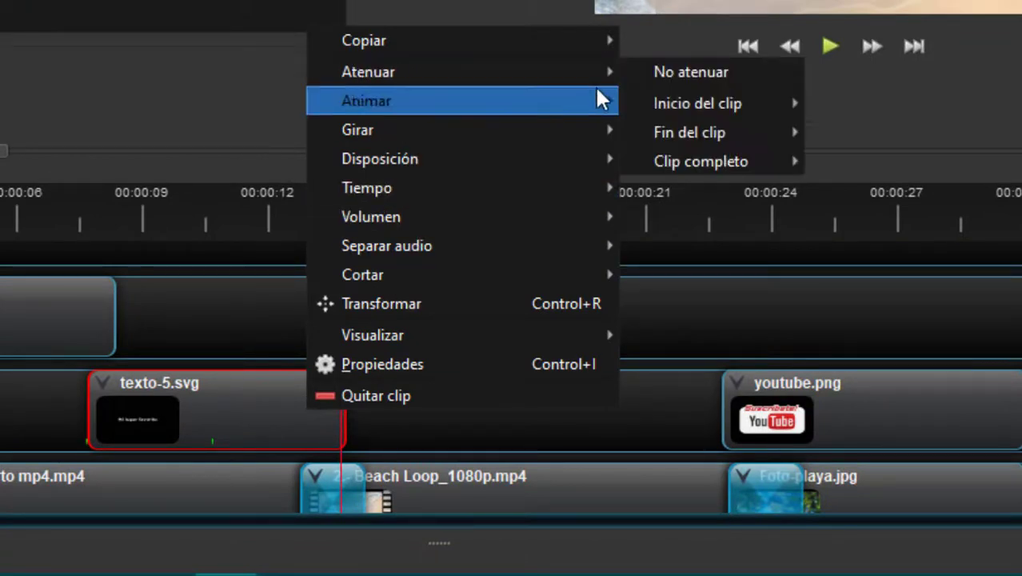
{"action": "mouse_move", "coordinate": [684, 136]}
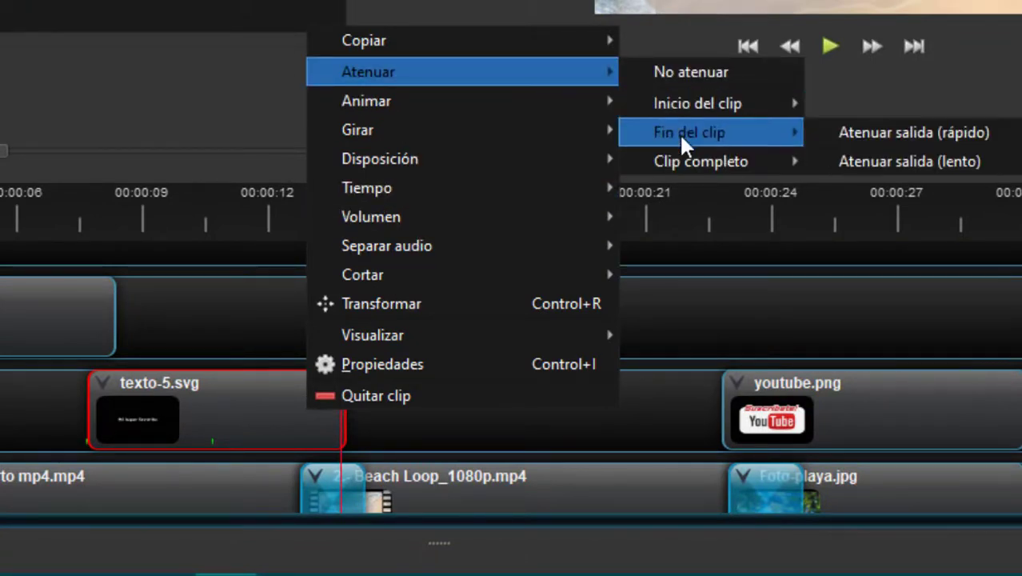
{"action": "left_click", "coordinate": [887, 159]}
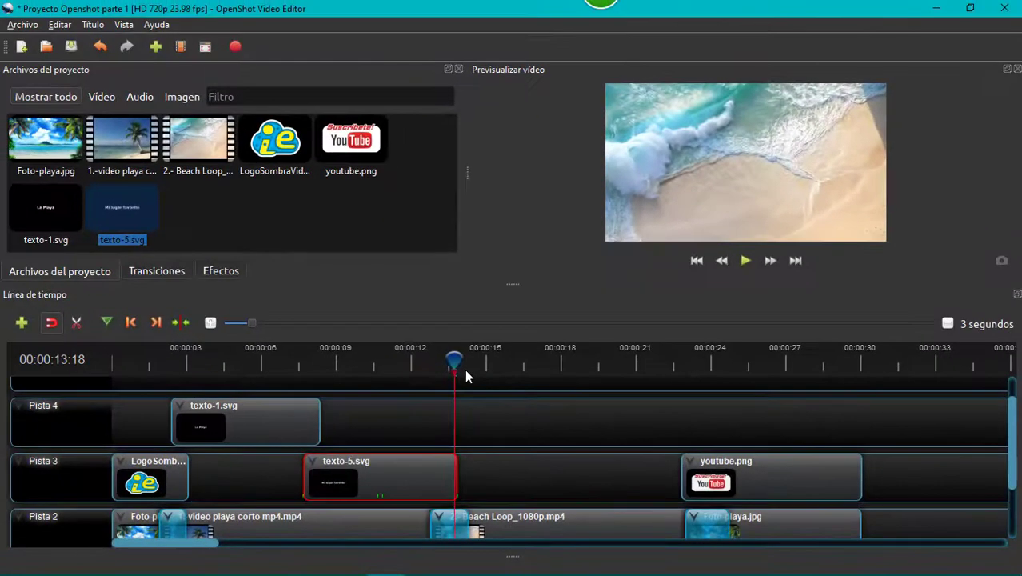
Play the timeline from before the end of the texto-5.svg clip to check its fade-out.
{"action": "left_click", "coordinate": [404, 369]}
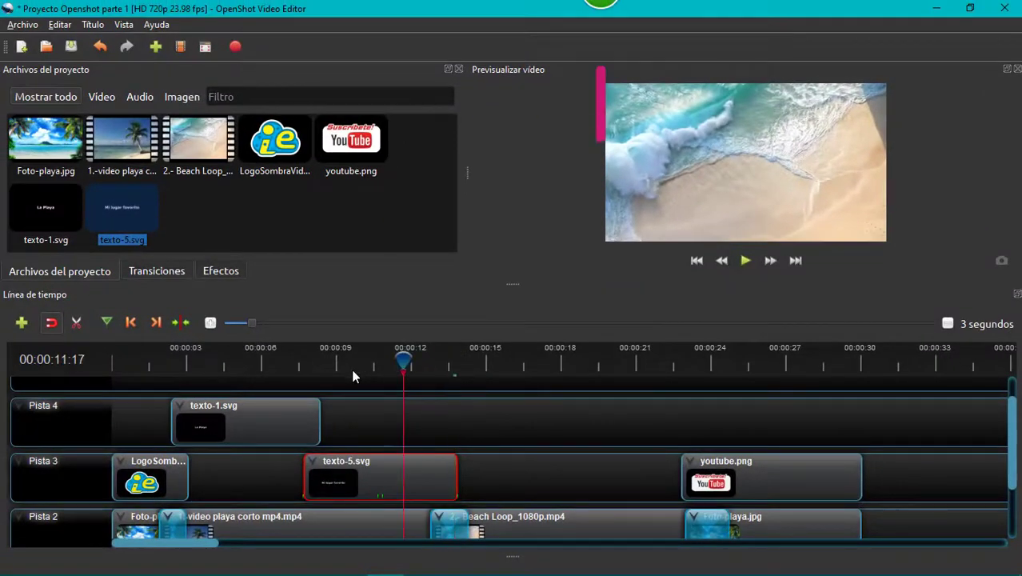
{"action": "left_click", "coordinate": [112, 364]}
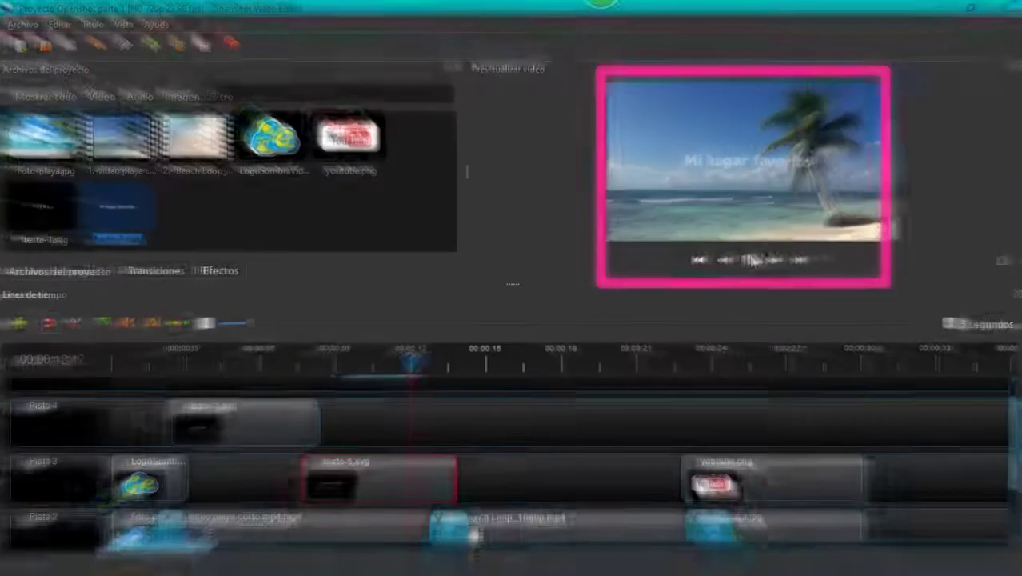
{"action": "left_click", "coordinate": [747, 260]}
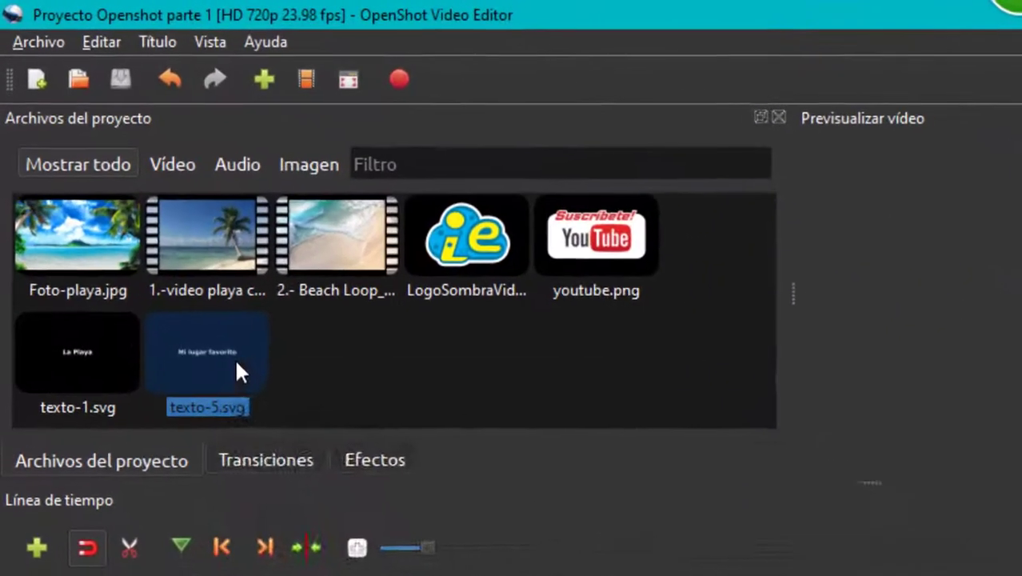
Duplicate the texto-5.svg title as texto-6 with the text "Un paraiso" and place it on Pista 4 starting at 00:00:13:06.
{"action": "right_click", "coordinate": [139, 217]}
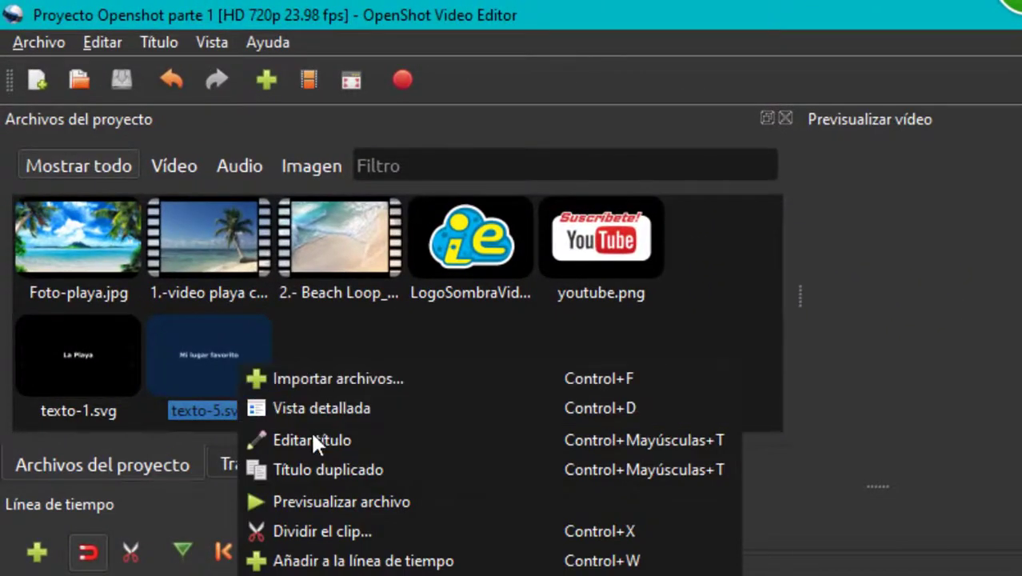
{"action": "left_click", "coordinate": [341, 500]}
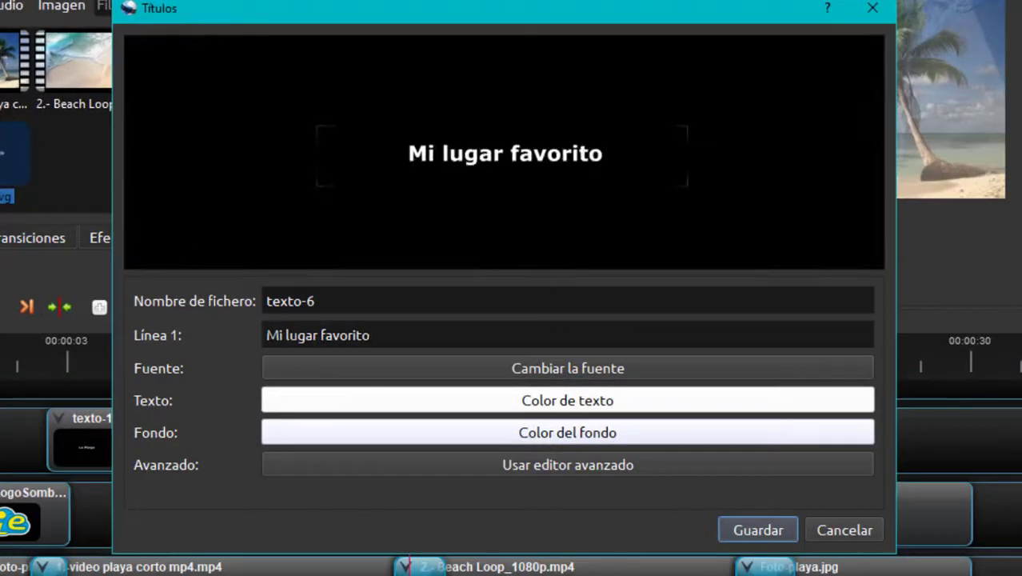
{"action": "left_click_drag", "start_coordinate": [369, 335], "coordinate": [201, 335]}
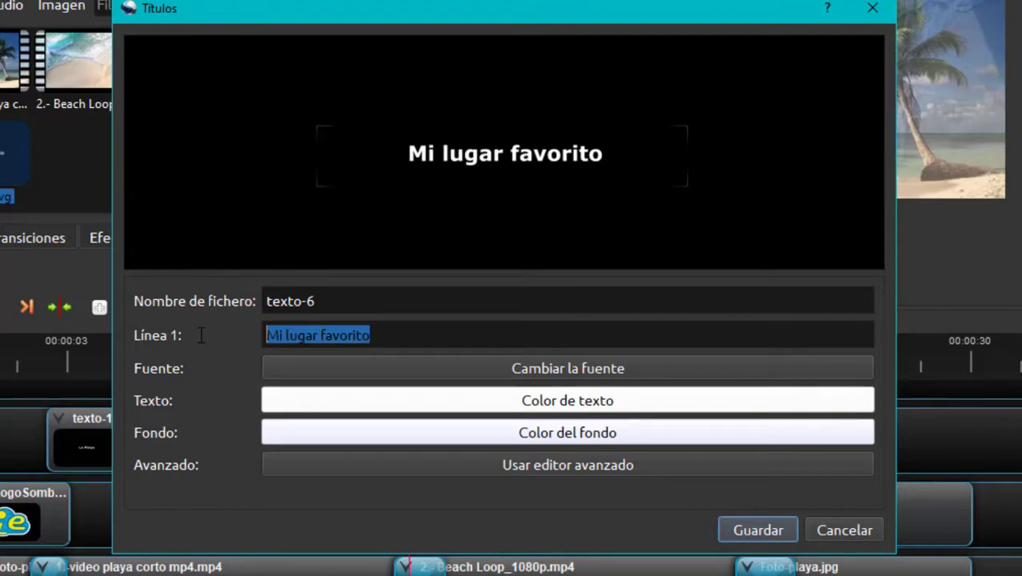
{"action": "type", "text": "Un paraiso"}
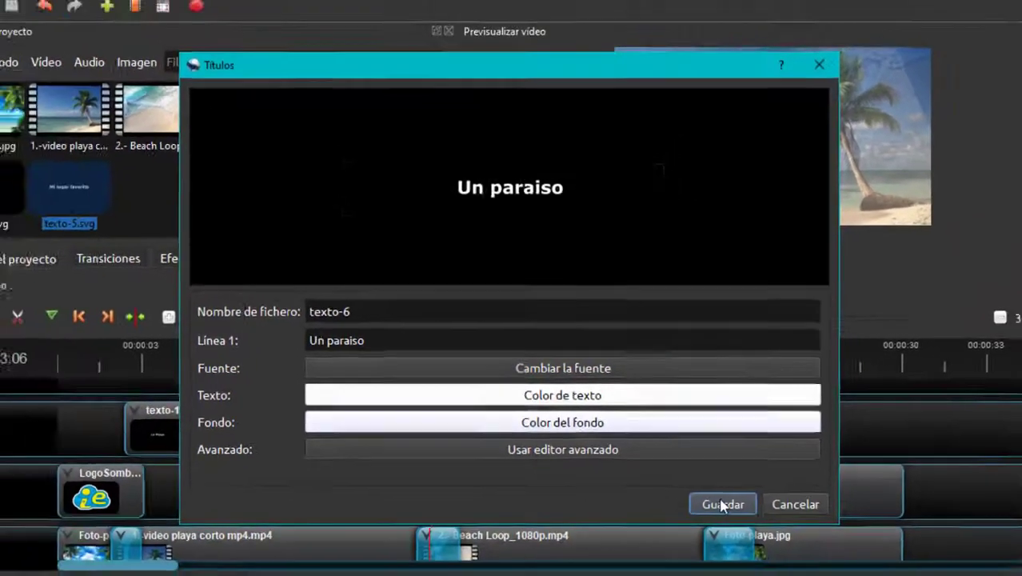
{"action": "left_click", "coordinate": [722, 505]}
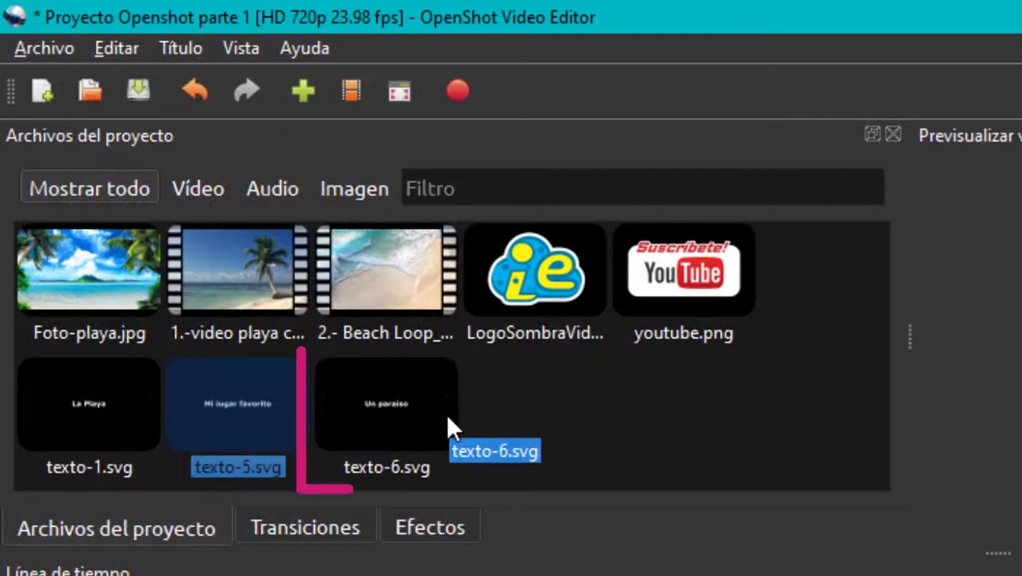
{"action": "left_click", "coordinate": [230, 219]}
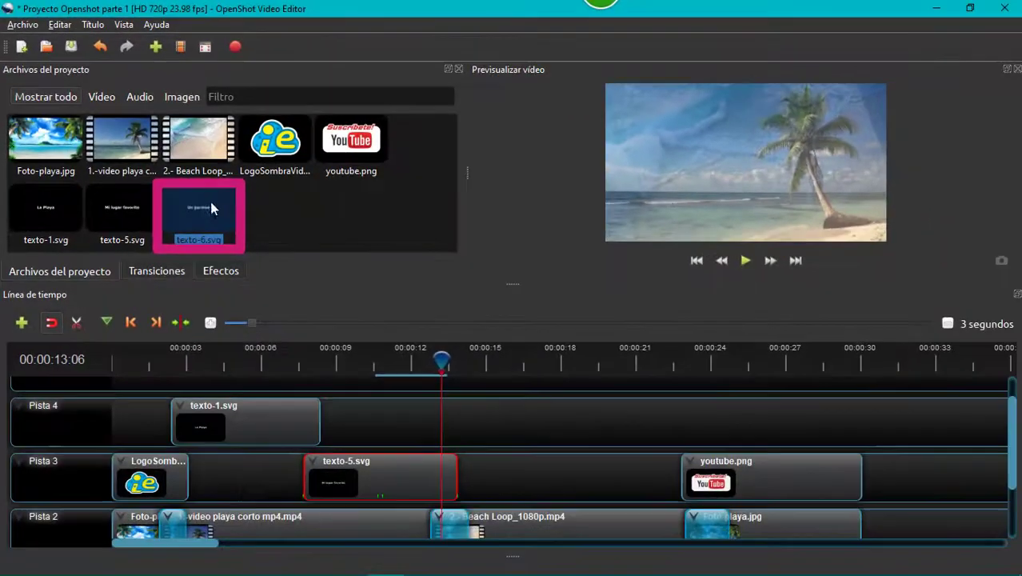
{"action": "mouse_move", "coordinate": [448, 428]}
{"action": "left_mouse_down"}
{"action": "mouse_move", "coordinate": [426, 410]}
{"action": "mouse_move", "coordinate": [448, 442]}
{"action": "mouse_move", "coordinate": [444, 425]}
{"action": "left_mouse_up"}
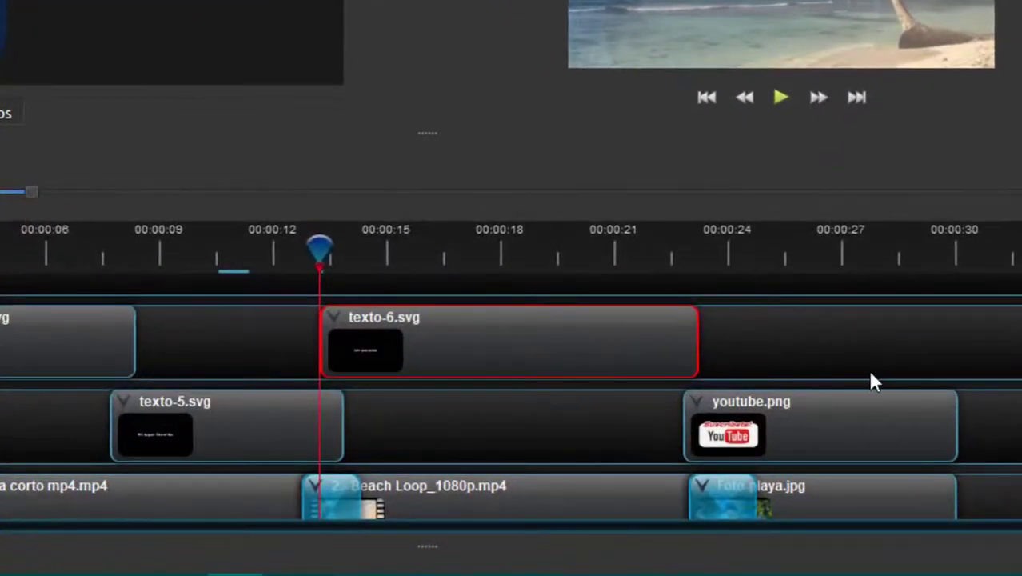
Animate the start of the texto-6.svg clip from edge to centre with De la izquierda al centro.
{"action": "right_click", "coordinate": [436, 340]}
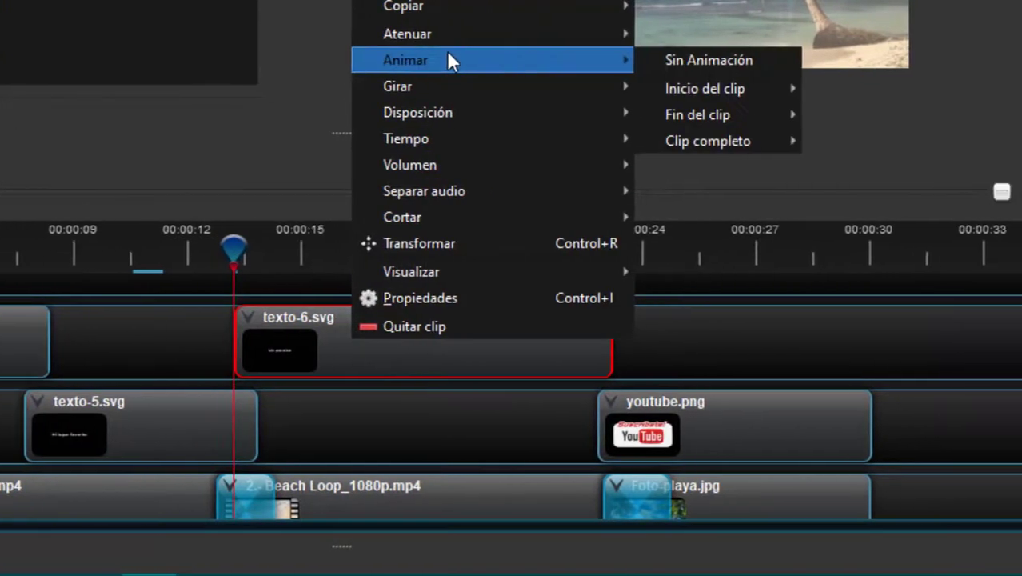
{"action": "mouse_move", "coordinate": [532, 32]}
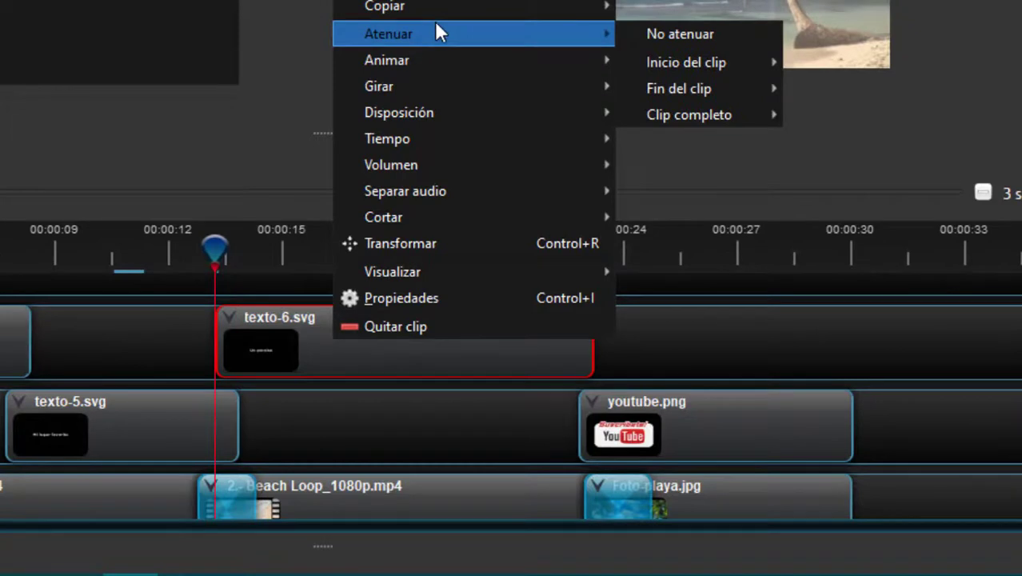
{"action": "mouse_move", "coordinate": [437, 63]}
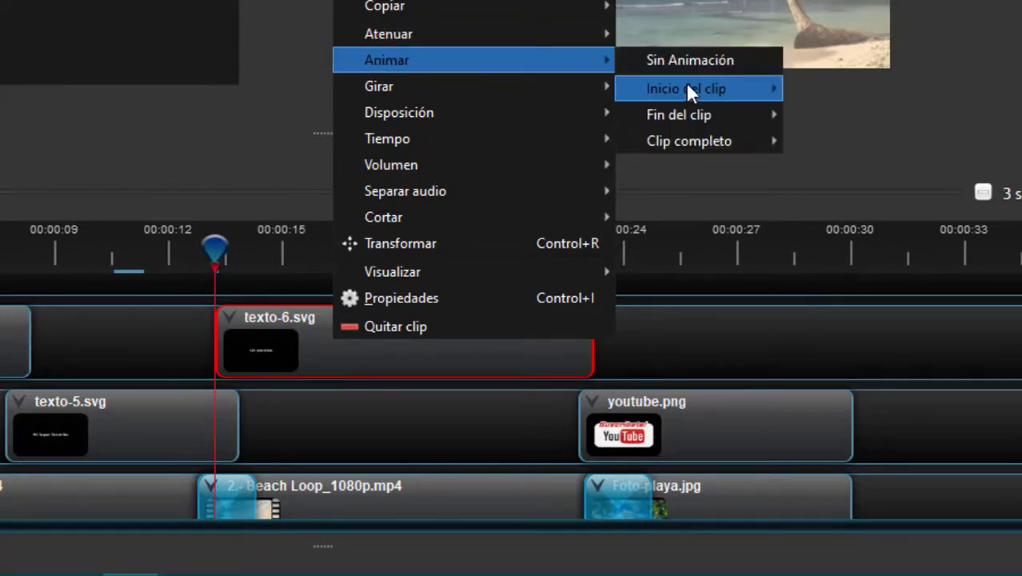
{"action": "mouse_move", "coordinate": [681, 89]}
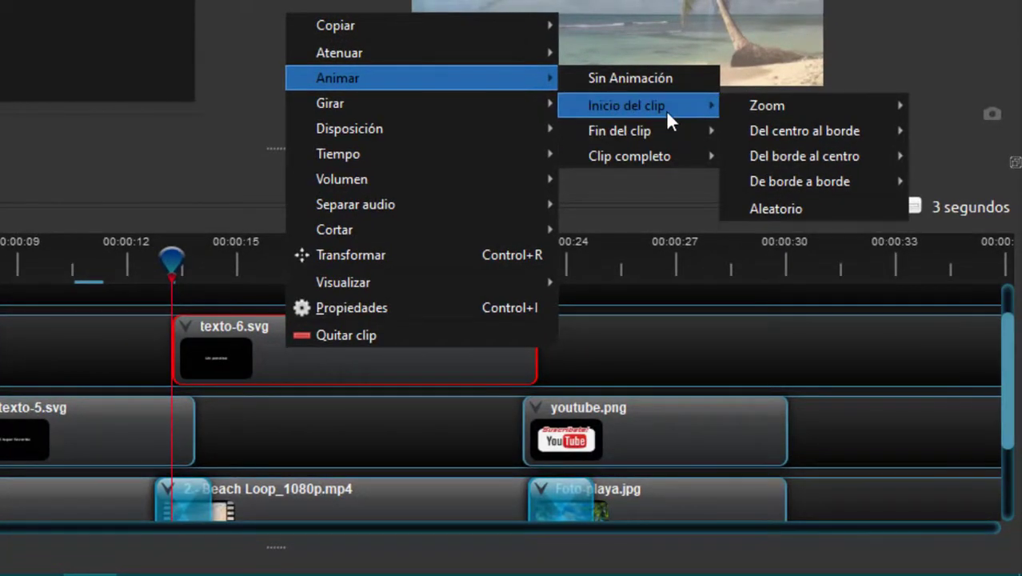
{"action": "mouse_move", "coordinate": [747, 136]}
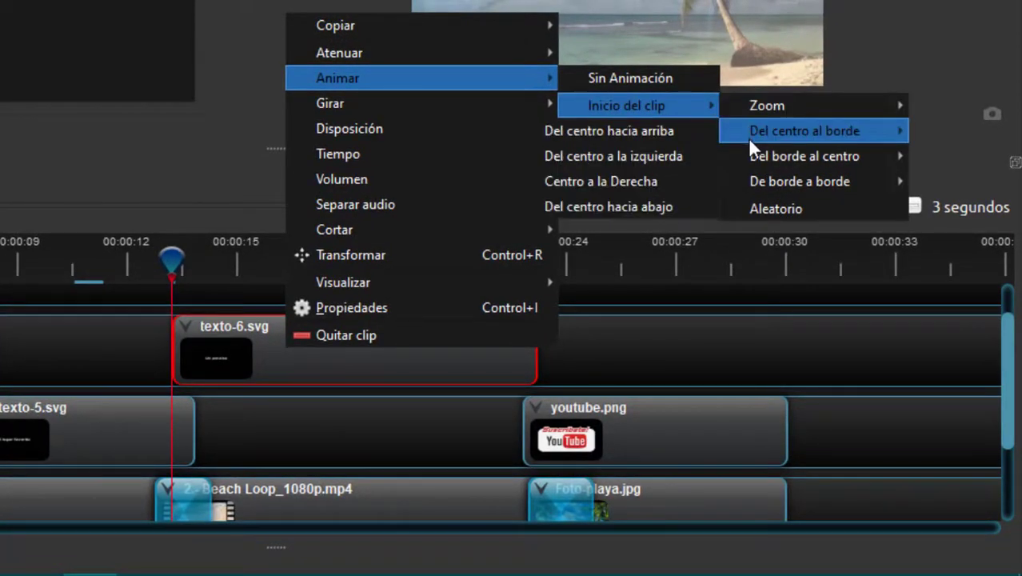
{"action": "mouse_move", "coordinate": [750, 154]}
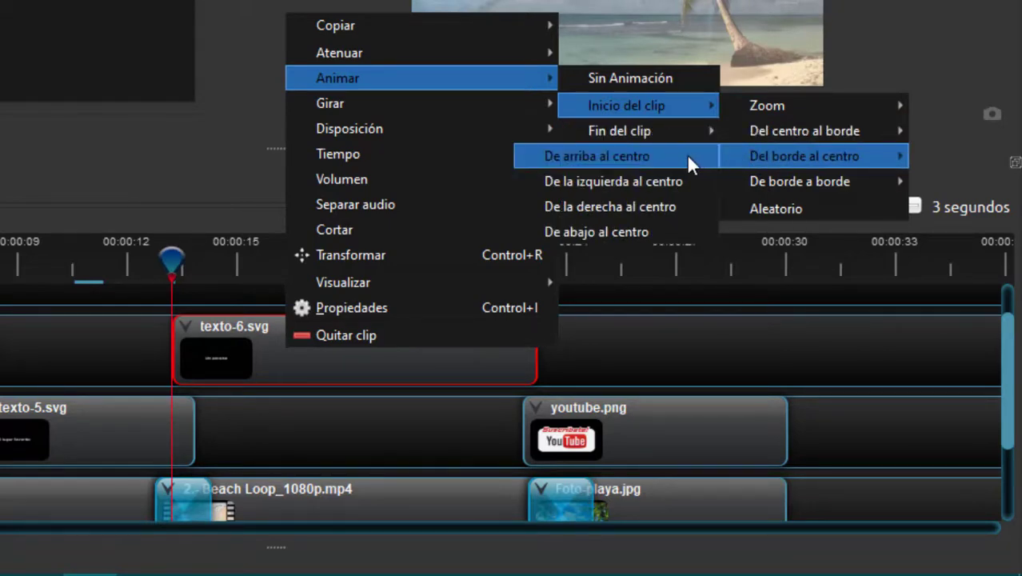
{"action": "left_click", "coordinate": [640, 175]}
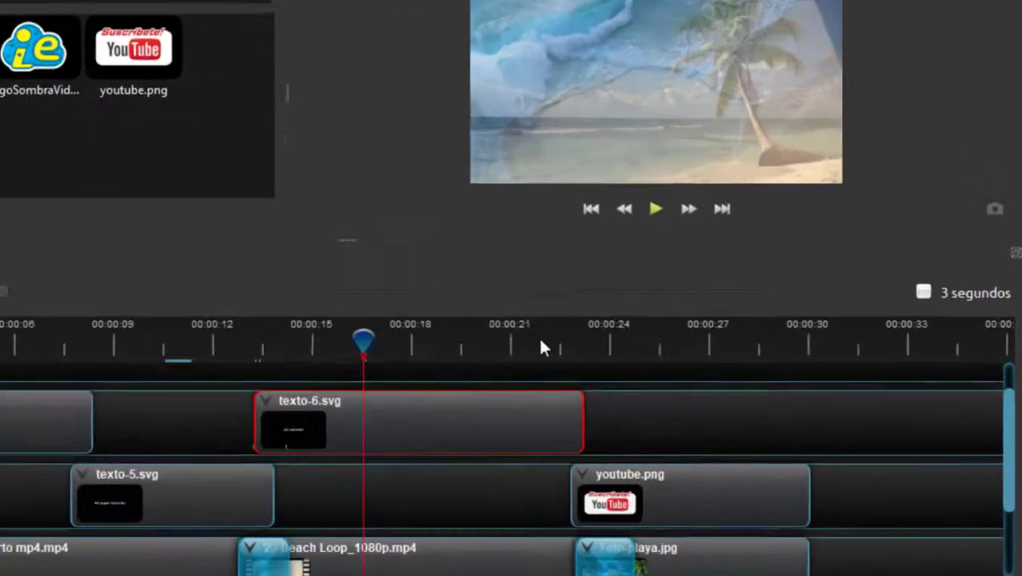
Animate the end of the texto-6.svg clip from centre to edge with Centro a la Derecha.
{"action": "right_click", "coordinate": [677, 419]}
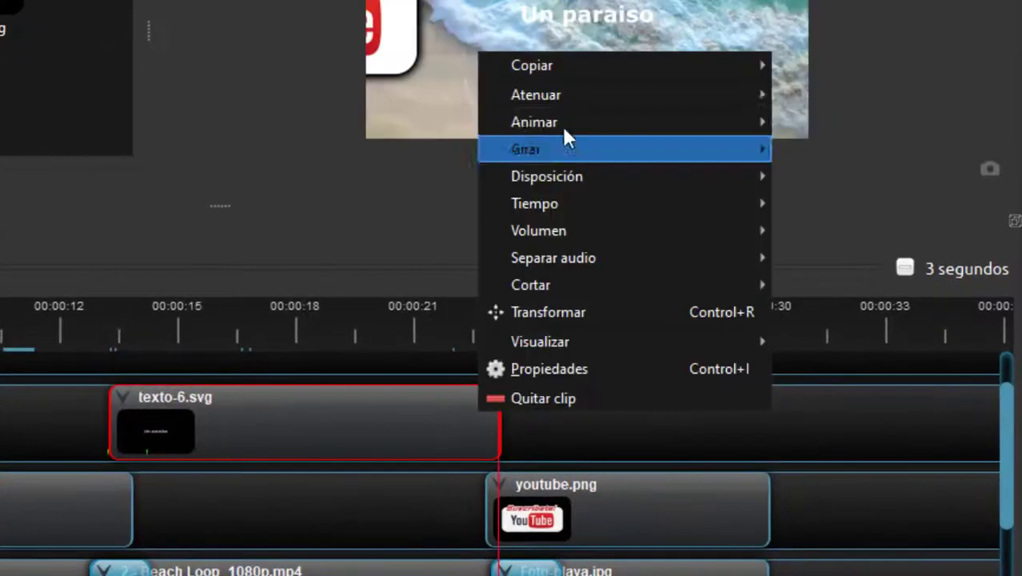
{"action": "mouse_move", "coordinate": [565, 124]}
{"action": "mouse_move", "coordinate": [816, 181]}
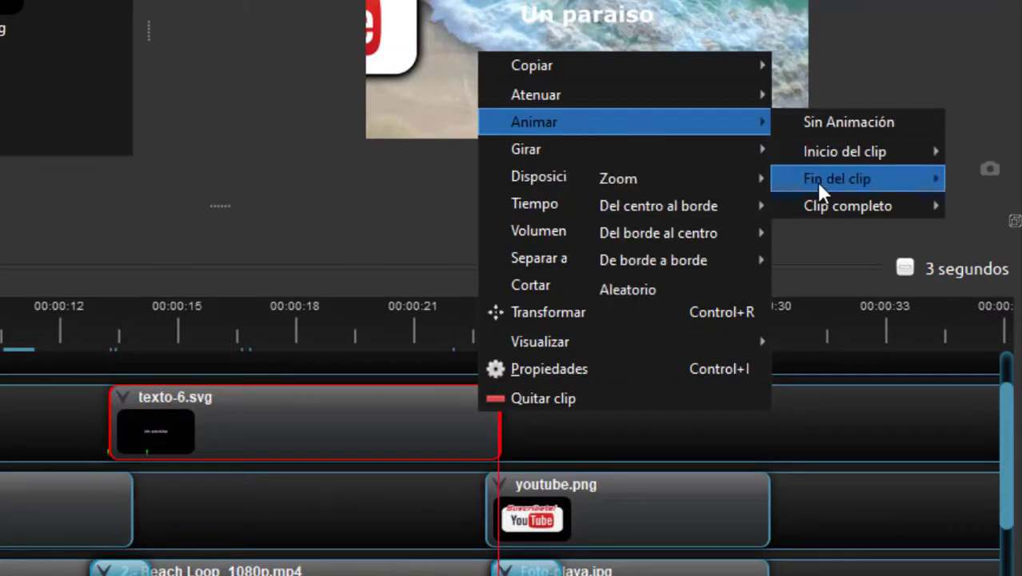
{"action": "mouse_move", "coordinate": [718, 204]}
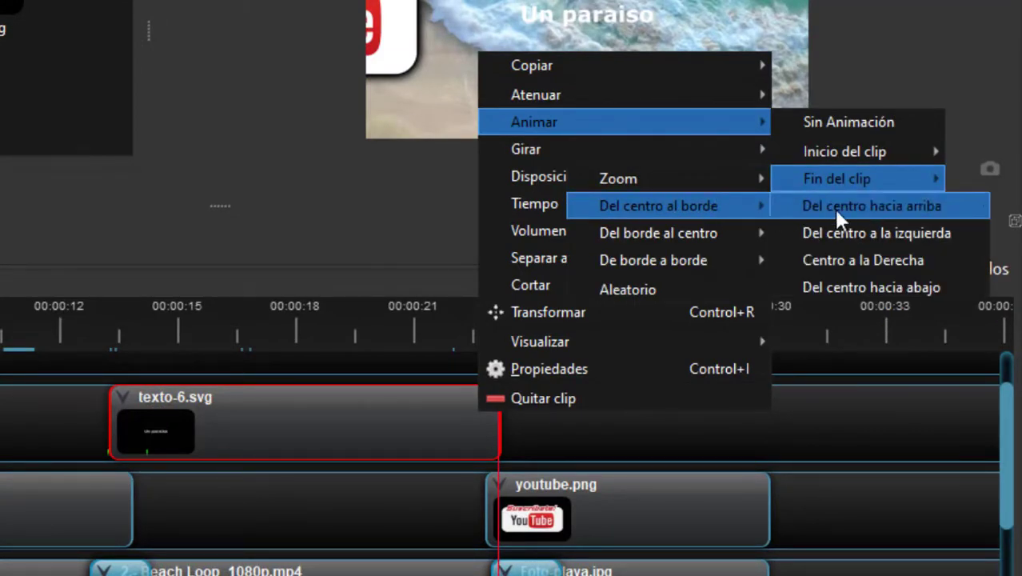
{"action": "left_click", "coordinate": [840, 256]}
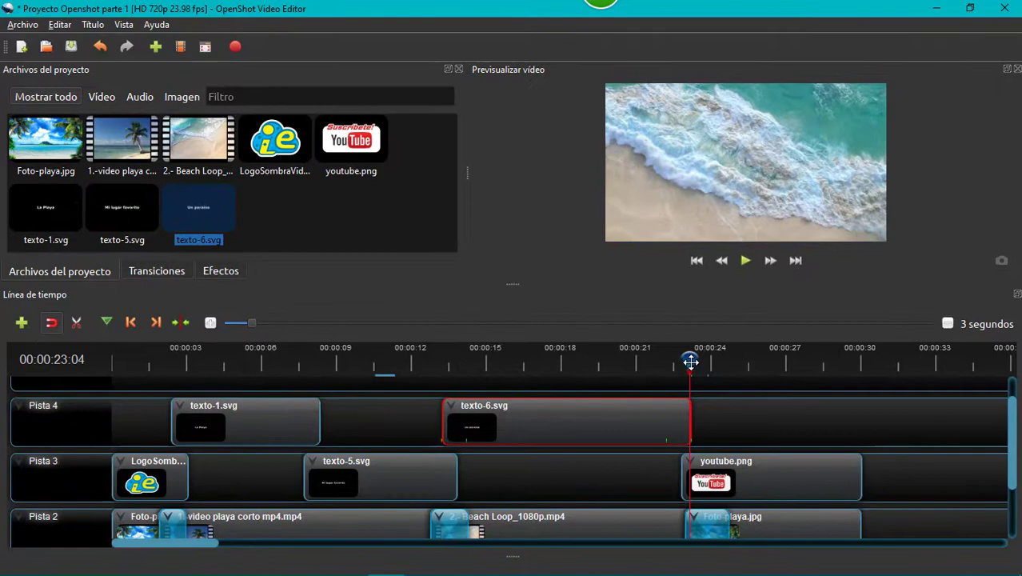
Play the timeline from 00:00:21:11 to check the exit animation of the Un paraiso title.
{"action": "left_click_drag", "start_coordinate": [691, 361], "coordinate": [645, 362]}
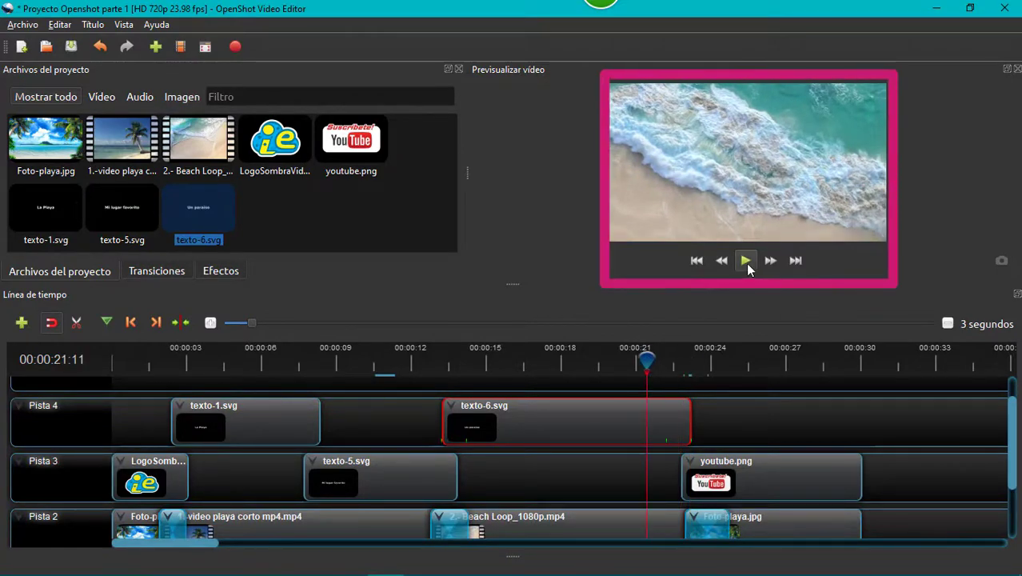
{"action": "left_click", "coordinate": [745, 260]}
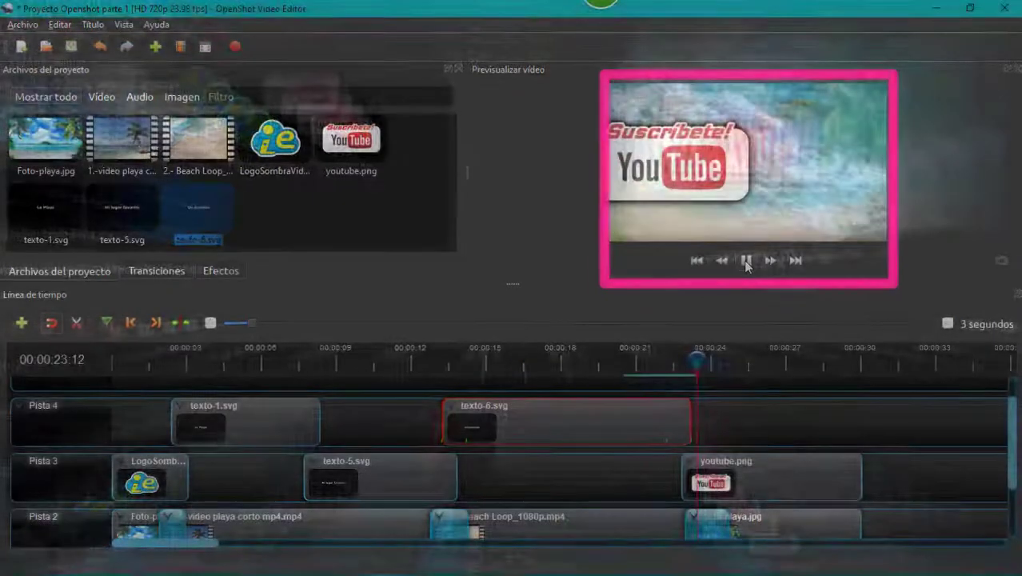
{"action": "left_click", "coordinate": [744, 259]}
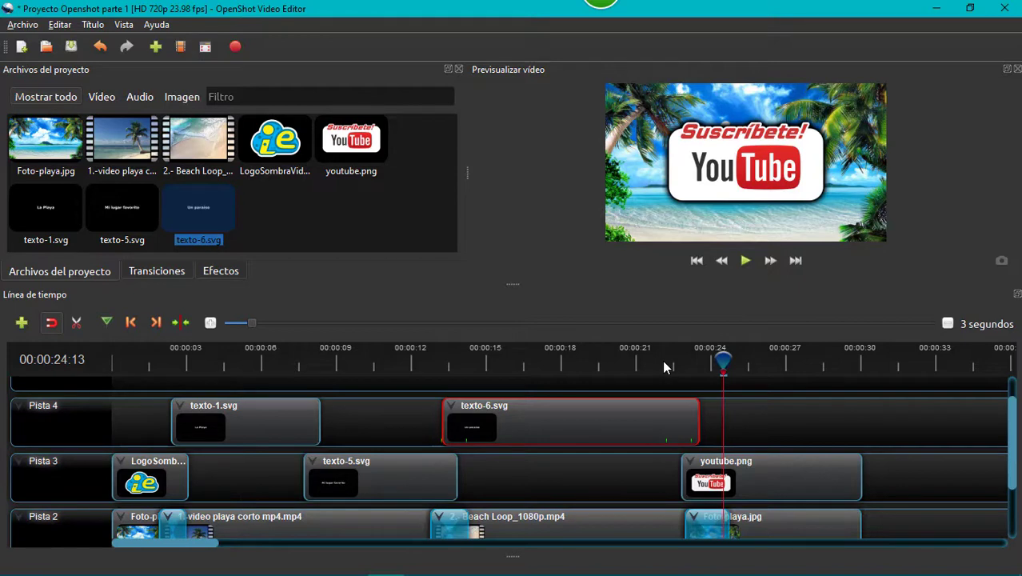
Return the playhead to the start of the timeline and import the Summer in Colombia MP3 into the project.
{"action": "left_click_drag", "start_coordinate": [1013, 423], "coordinate": [1014, 500]}
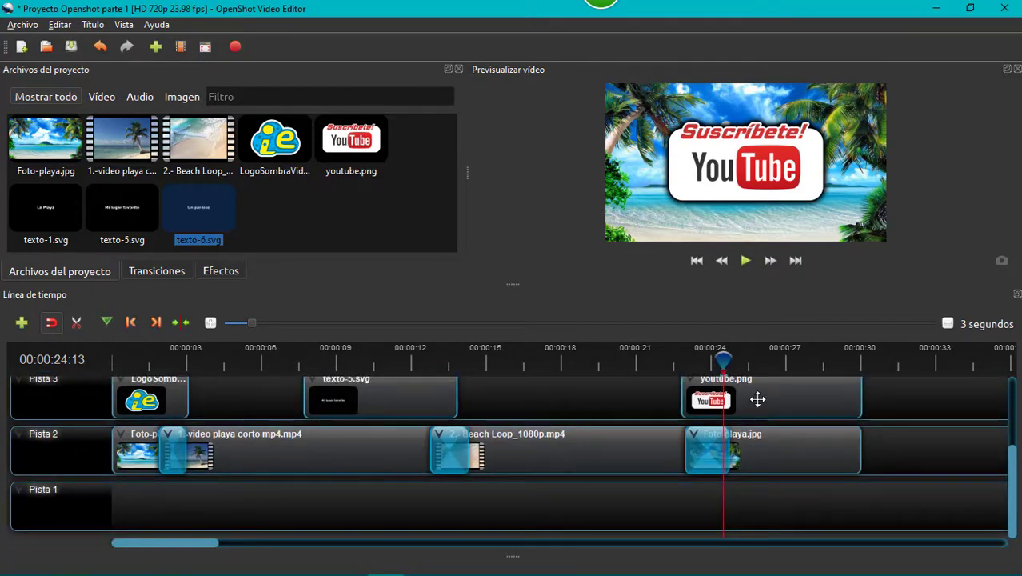
{"action": "key", "text": "Home"}
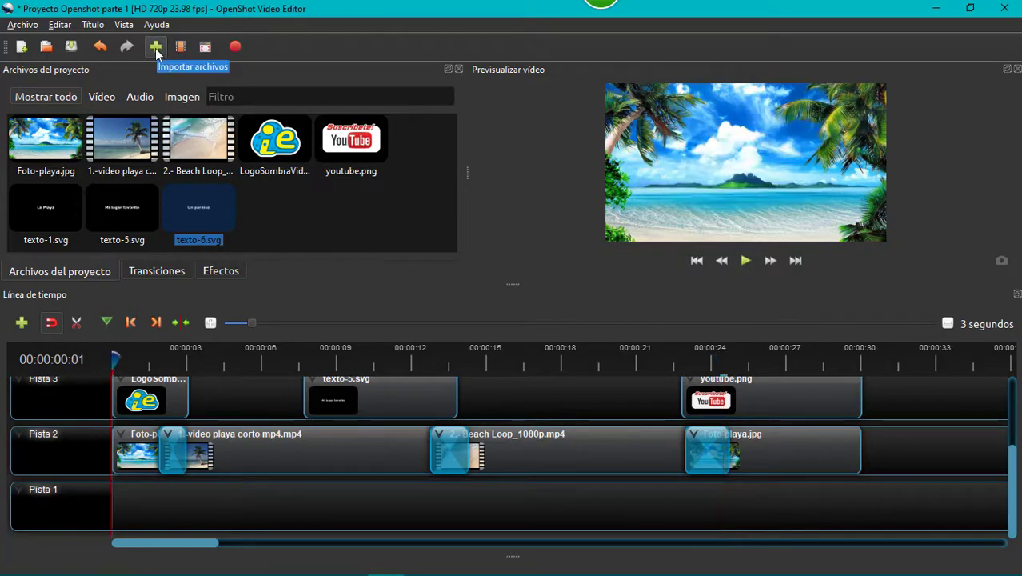
{"action": "left_click", "coordinate": [156, 48]}
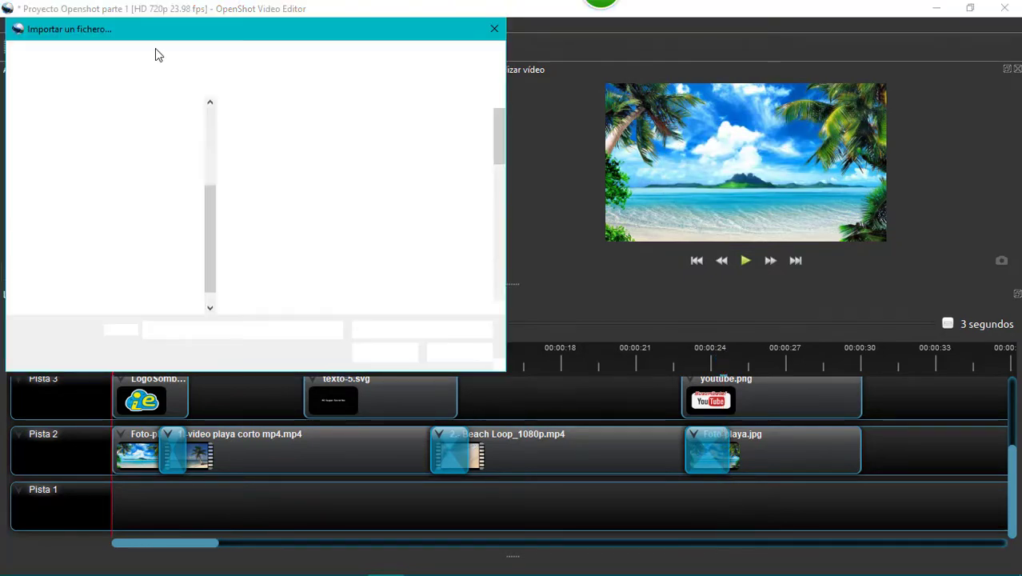
{"action": "left_click_drag", "start_coordinate": [490, 155], "coordinate": [497, 244]}
{"action": "double_click", "coordinate": [348, 207]}
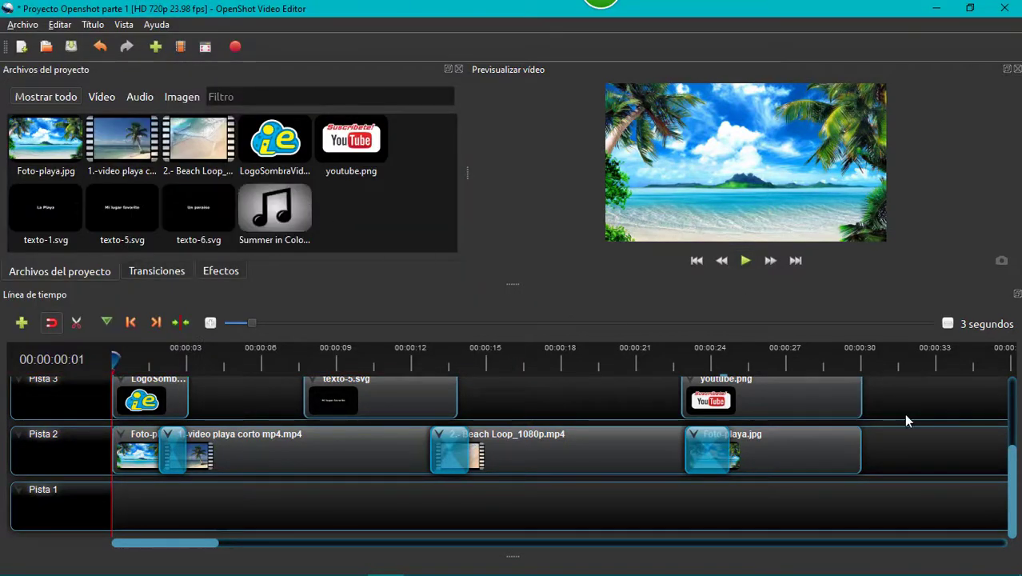
Place the Summer in Colombia MP3 on Pista 1 at the start of the timeline.
{"action": "left_click", "coordinate": [292, 217]}
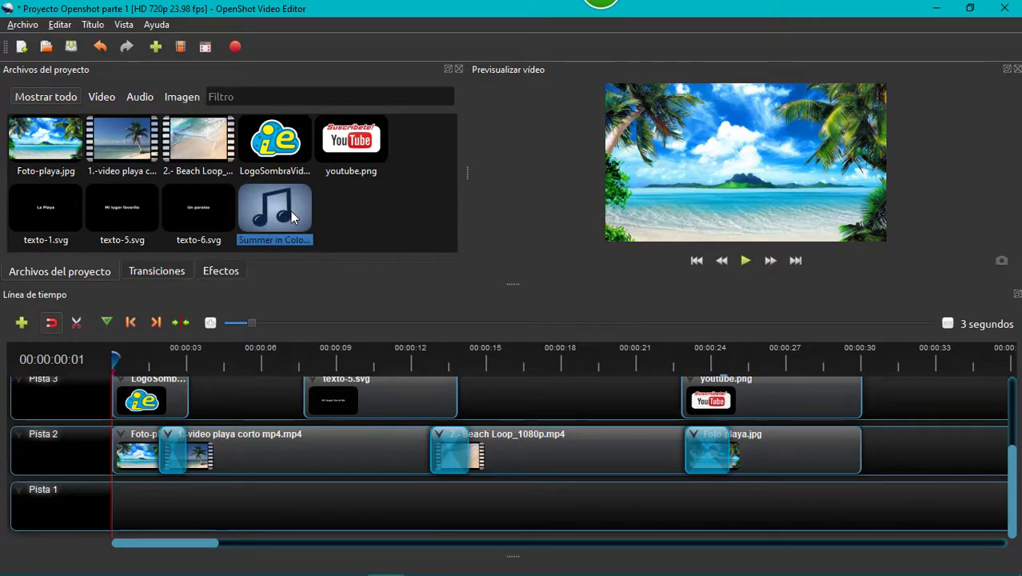
{"action": "left_click_drag", "start_coordinate": [291, 217], "coordinate": [113, 487]}
{"action": "left_click", "coordinate": [947, 324]}
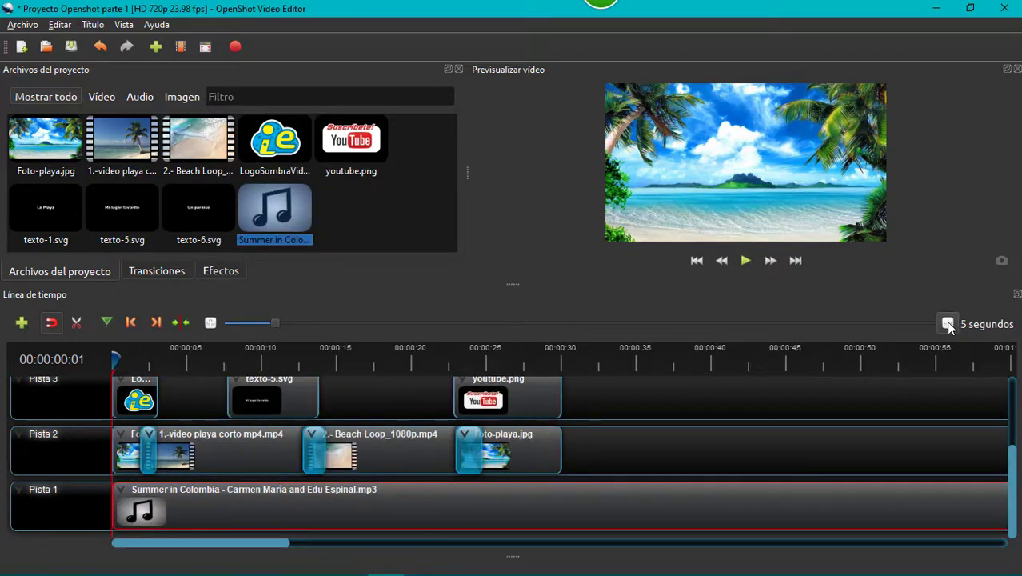
{"action": "left_click", "coordinate": [945, 323]}
{"action": "left_click", "coordinate": [943, 322]}
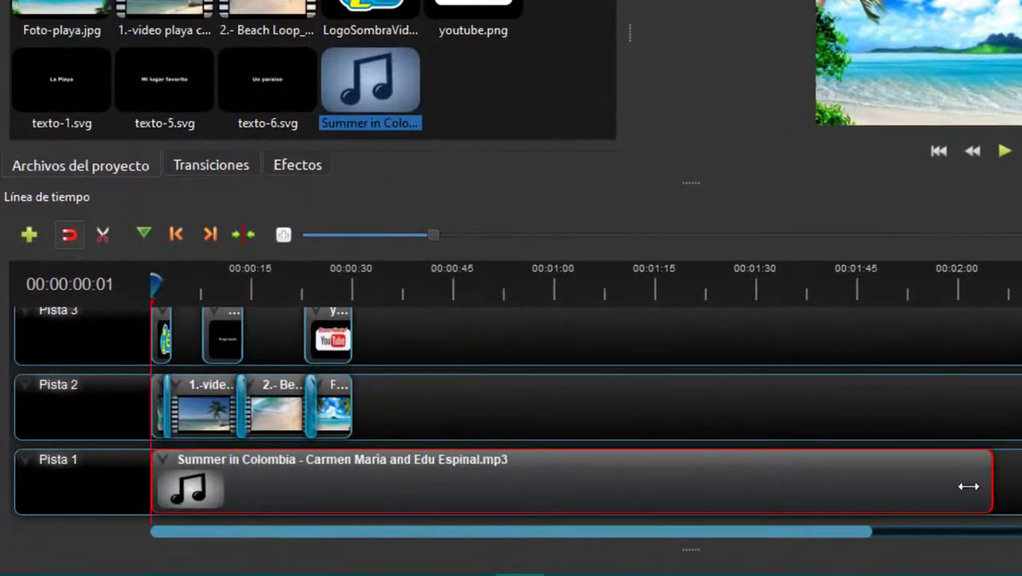
Try shortening the music clip on Pista 1 to end at about 00:00:30, and restore its full length.
{"action": "left_click_drag", "start_coordinate": [968, 486], "coordinate": [355, 484]}
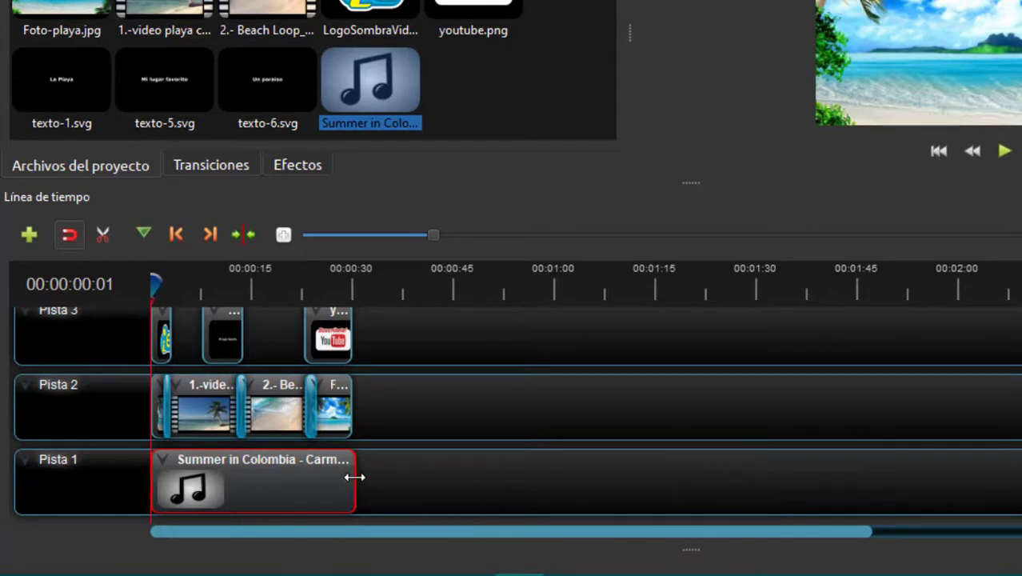
{"action": "left_click_drag", "start_coordinate": [354, 476], "coordinate": [996, 482]}
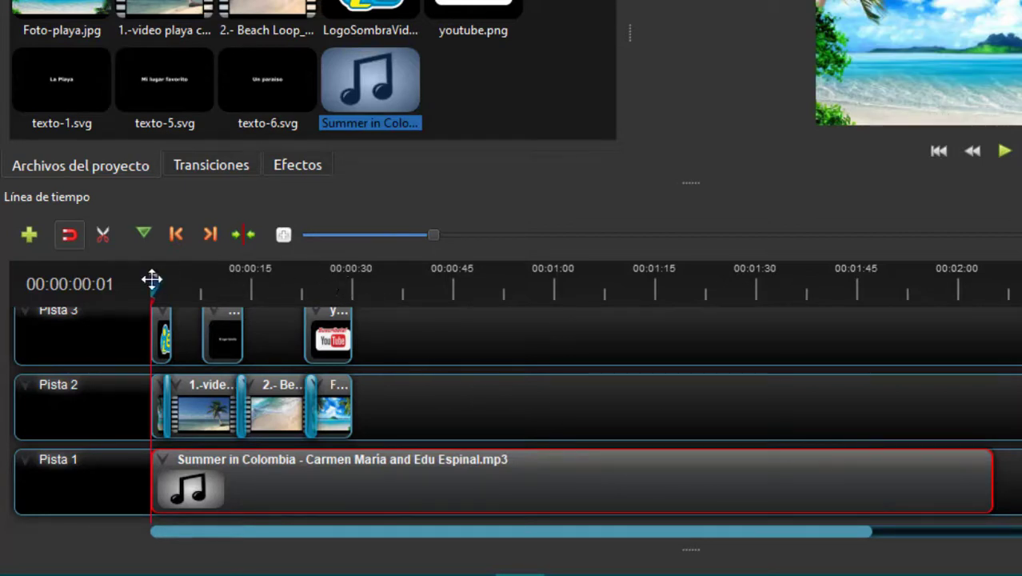
Split the Summer in Colombia clip on Pista 1 at 00:00:30:03 and delete the part after the cut.
{"action": "left_click_drag", "start_coordinate": [159, 283], "coordinate": [354, 291]}
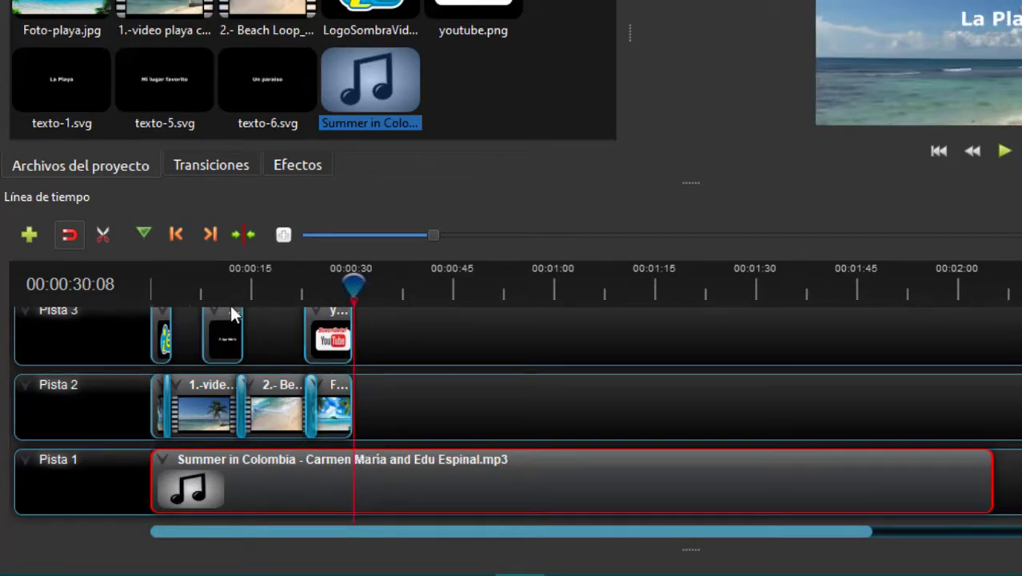
{"action": "left_click", "coordinate": [104, 234]}
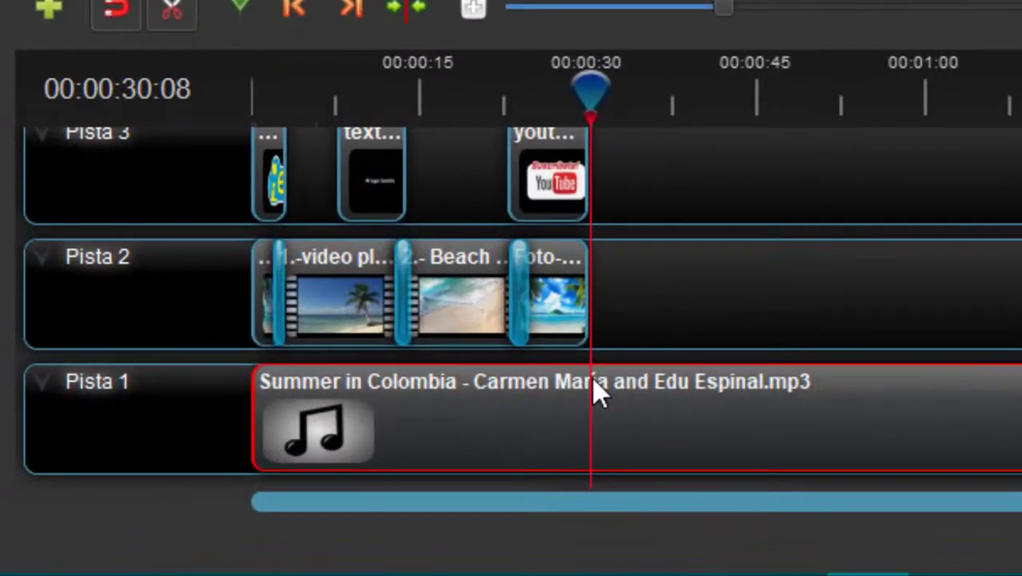
{"action": "scroll", "coordinate": [484, 7], "scroll_direction": "up", "scroll_amount": 6}
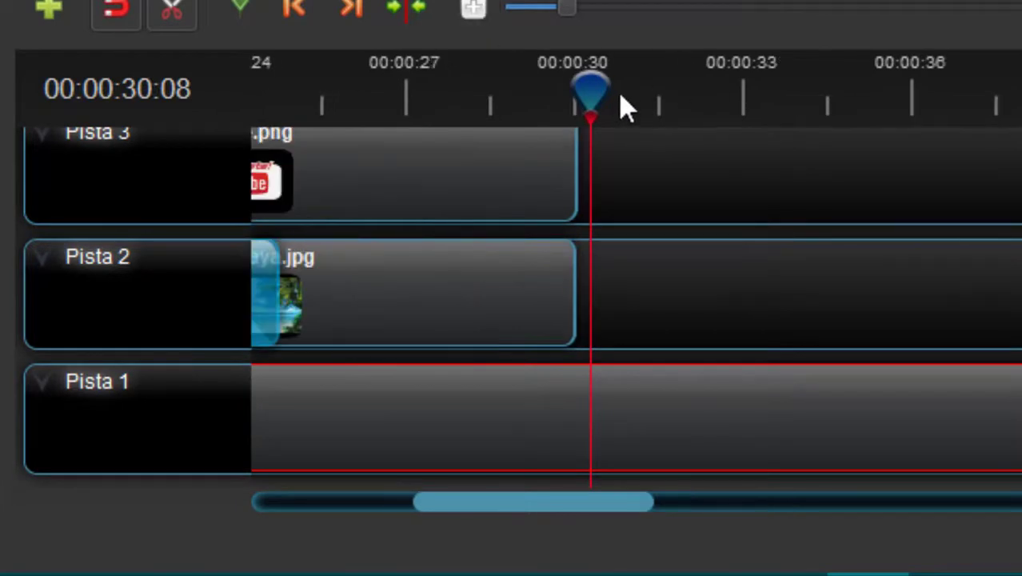
{"action": "left_click_drag", "start_coordinate": [589, 87], "coordinate": [579, 83]}
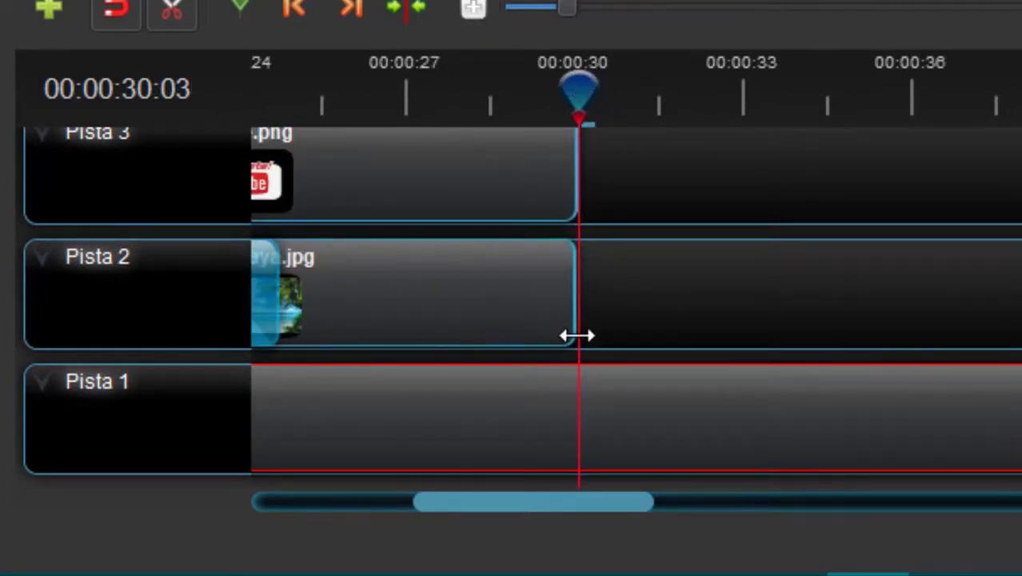
{"action": "left_click", "coordinate": [581, 391]}
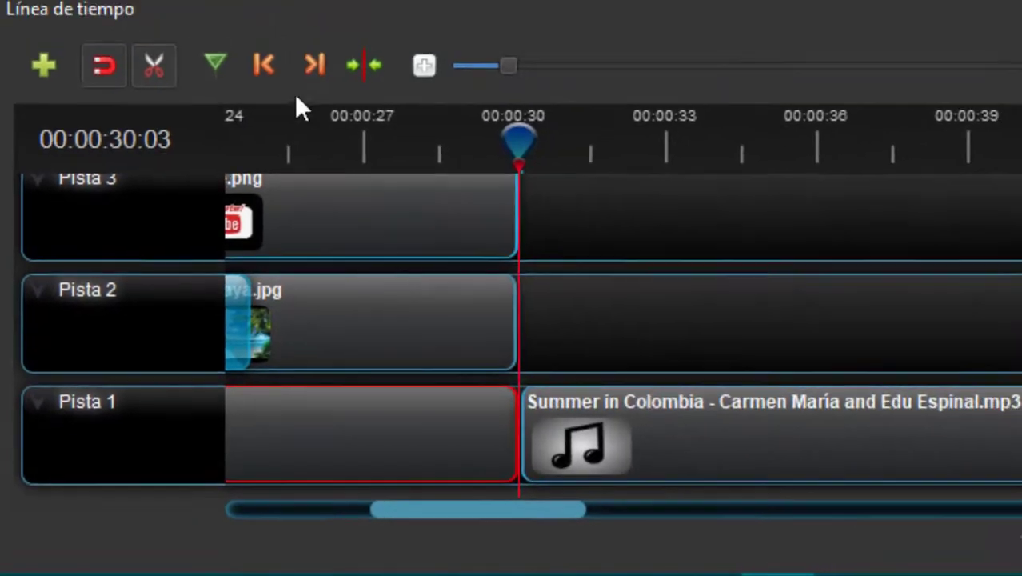
{"action": "left_click", "coordinate": [157, 74]}
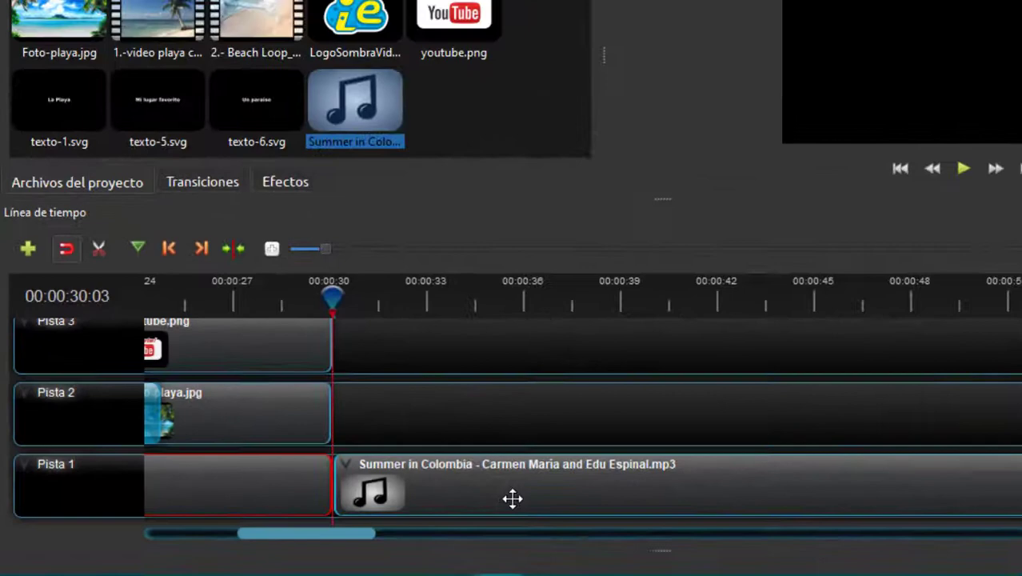
{"action": "left_click", "coordinate": [511, 498]}
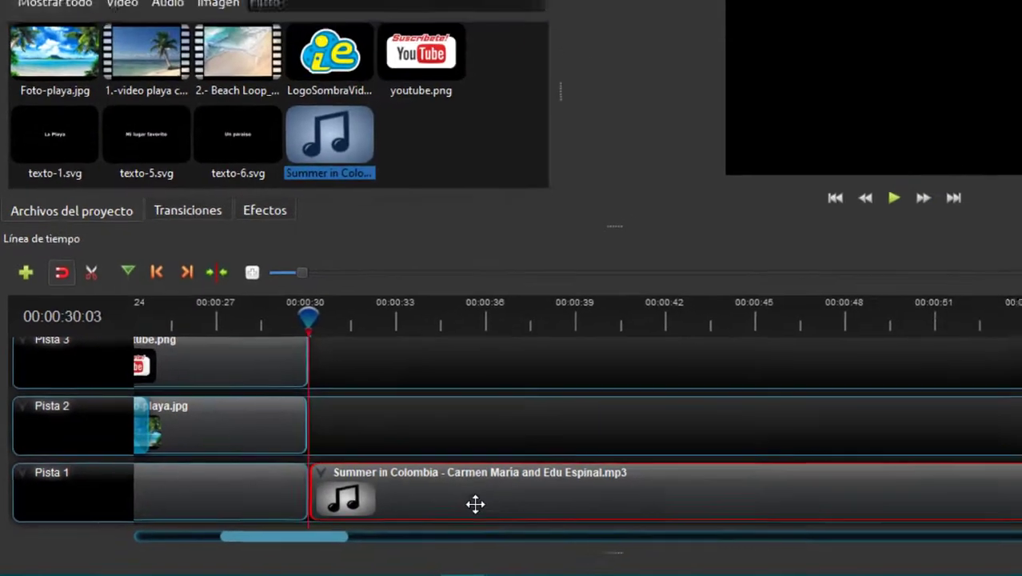
{"action": "key", "text": "Delete"}
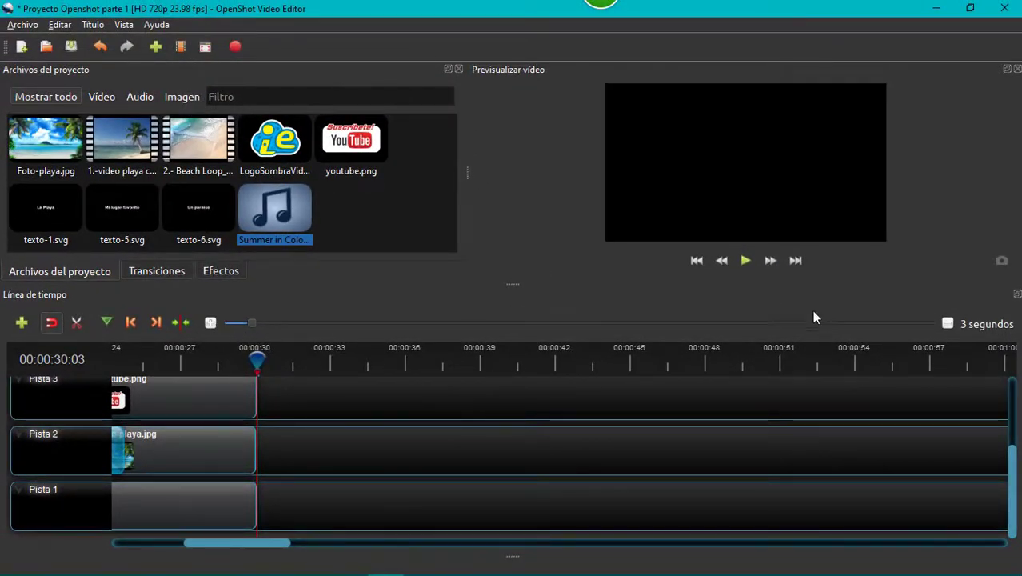
Play the timeline from 00:00:21:20 to check the trimmed music against the YouTube logo section.
{"action": "scroll", "coordinate": [948, 327], "scroll_direction": "down", "scroll_amount": 3}
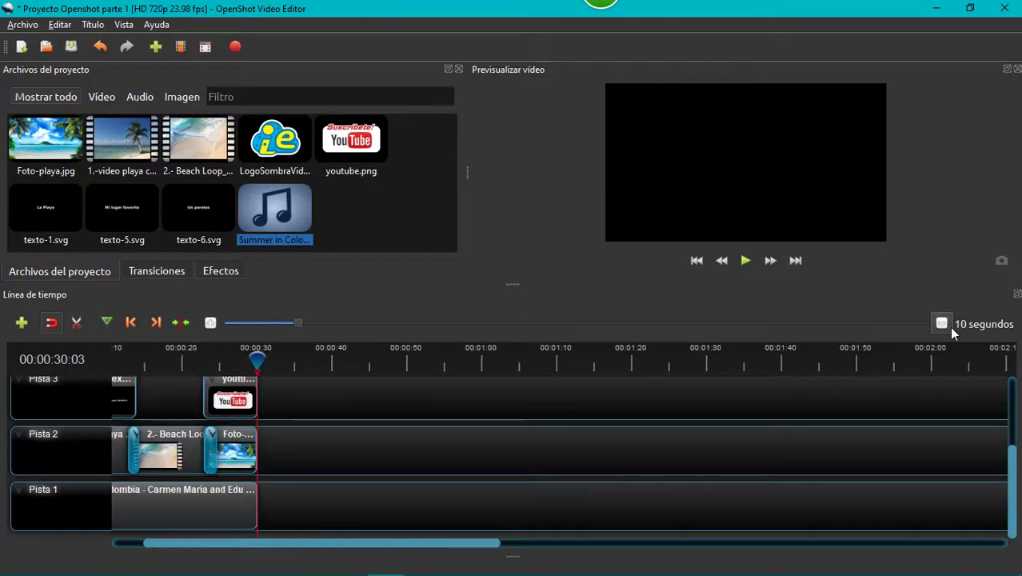
{"action": "scroll", "coordinate": [941, 332], "scroll_direction": "down", "scroll_amount": 1}
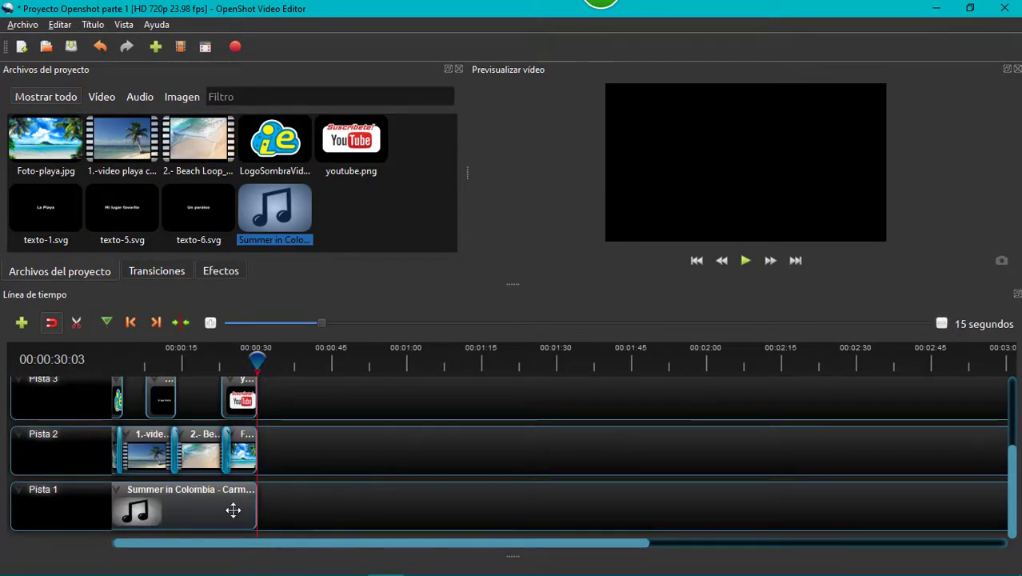
{"action": "left_click", "coordinate": [208, 322]}
{"action": "left_click_drag", "start_coordinate": [209, 546], "coordinate": [91, 537]}
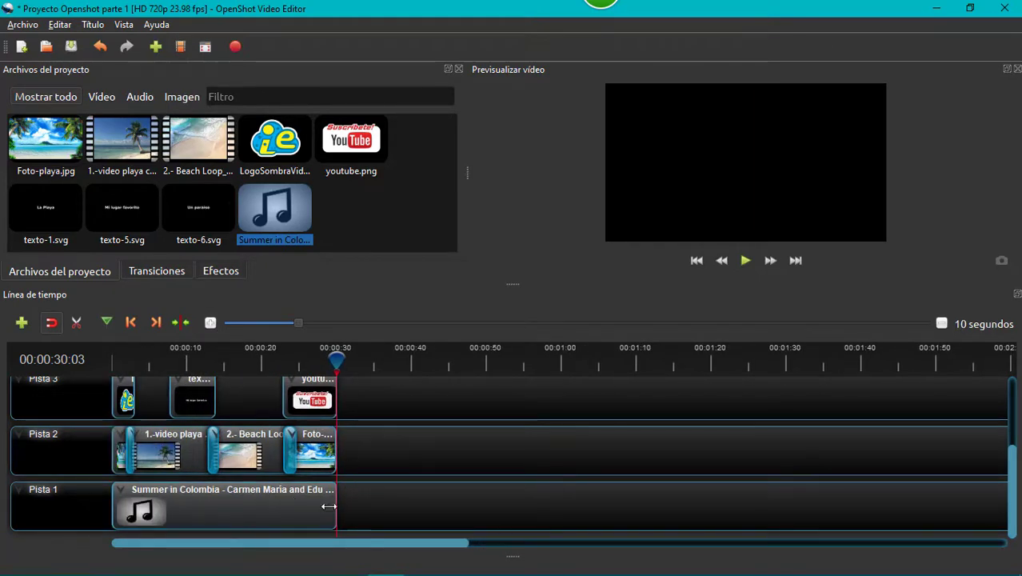
{"action": "left_click", "coordinate": [326, 364]}
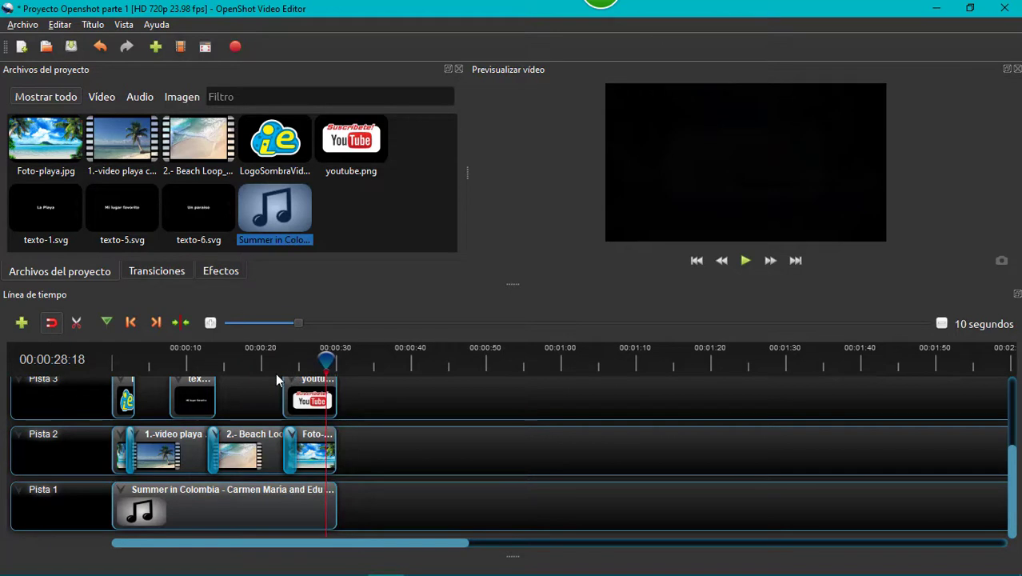
{"action": "left_click", "coordinate": [274, 363]}
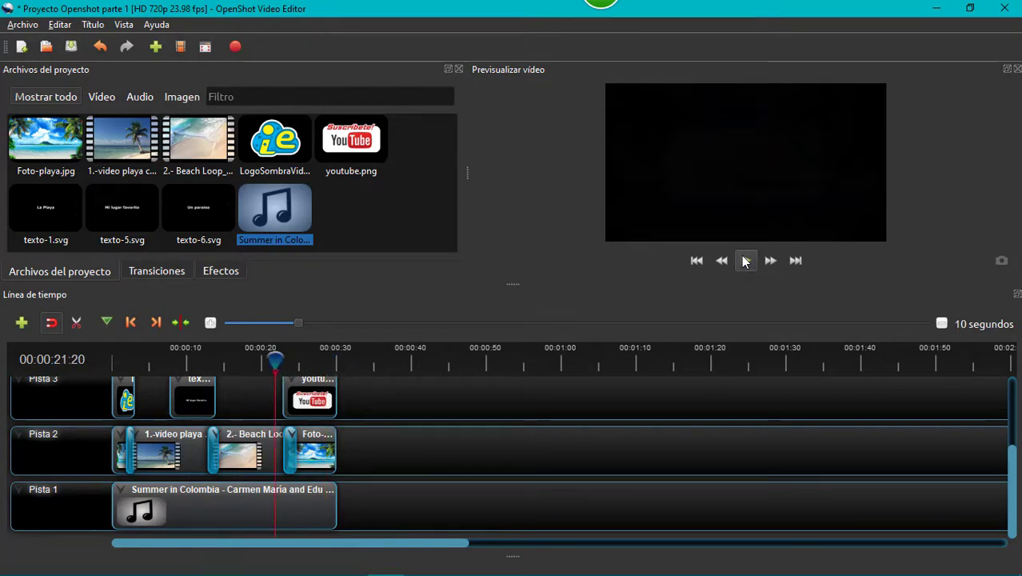
{"action": "left_click", "coordinate": [745, 260]}
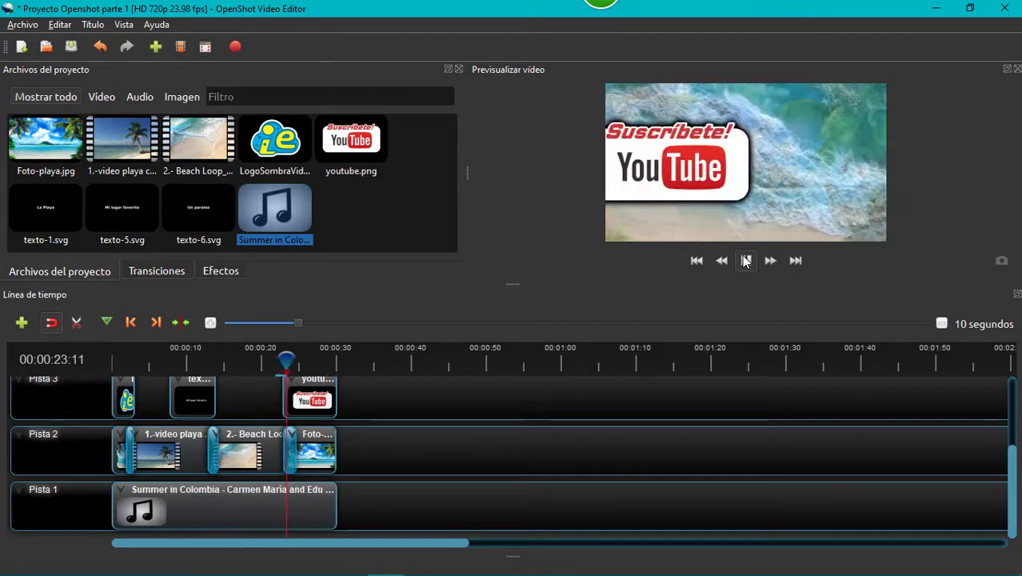
{"action": "left_click", "coordinate": [745, 260]}
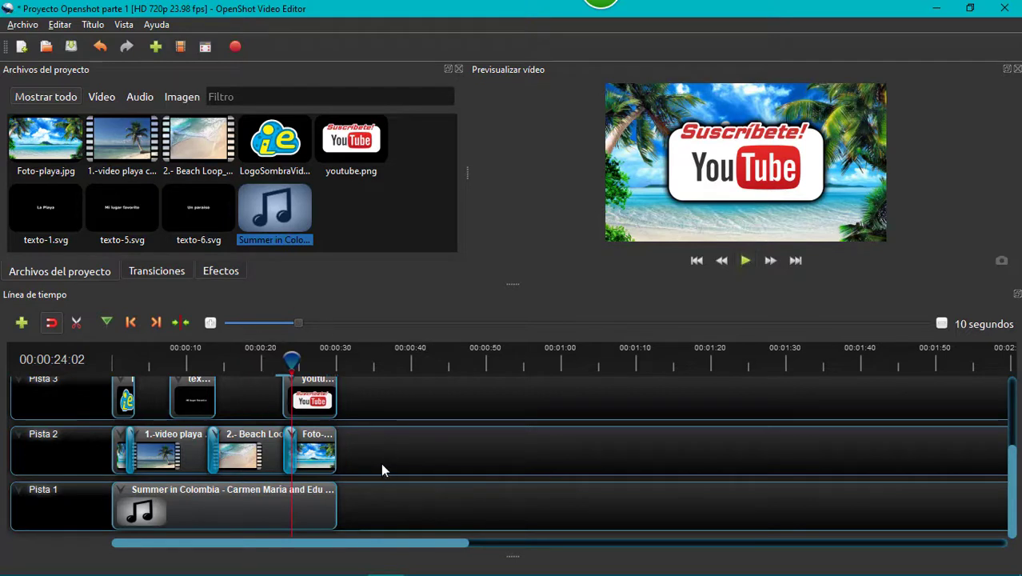
Play the timeline from 00:00:27:15 to its end to hear how the music clip on Pista 1 finishes.
{"action": "left_click", "coordinate": [322, 509]}
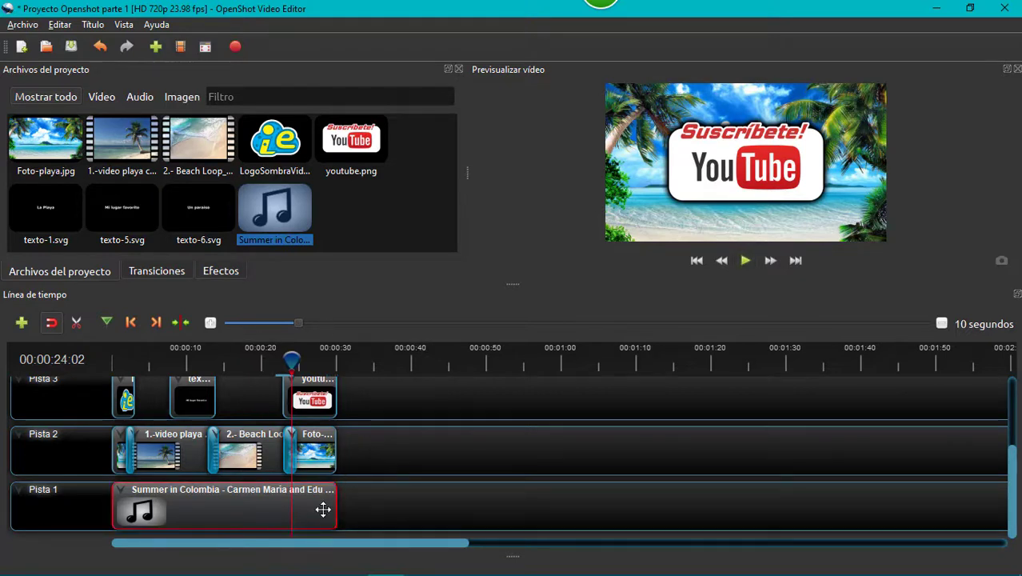
{"action": "left_click", "coordinate": [300, 360]}
{"action": "left_click", "coordinate": [319, 359]}
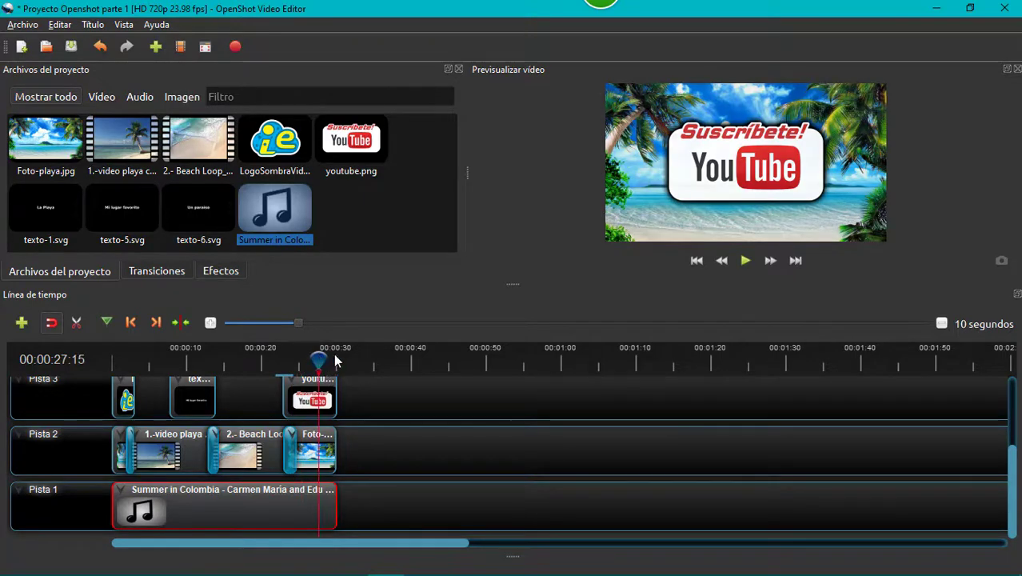
{"action": "left_click", "coordinate": [735, 261]}
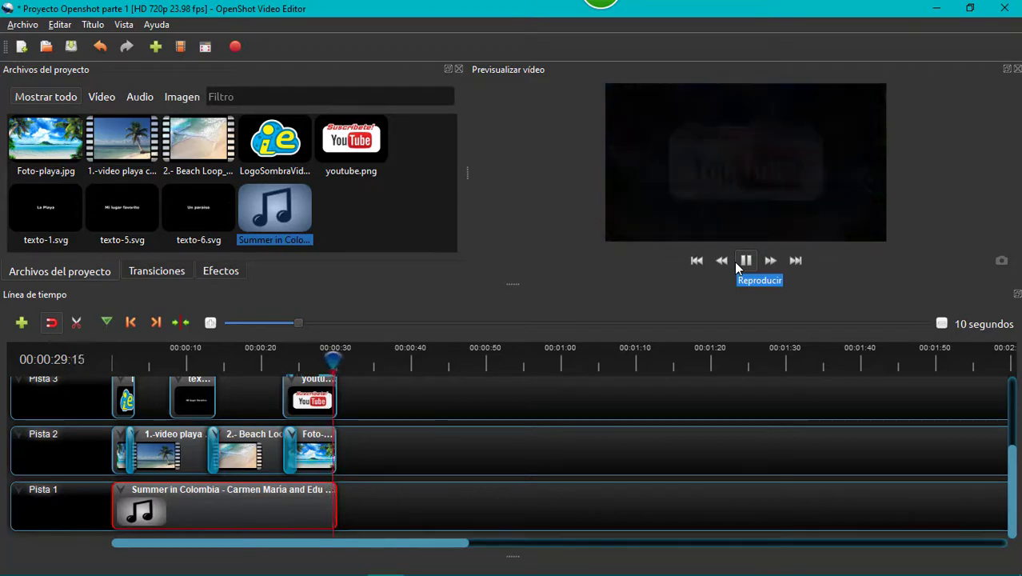
{"action": "left_click", "coordinate": [741, 259]}
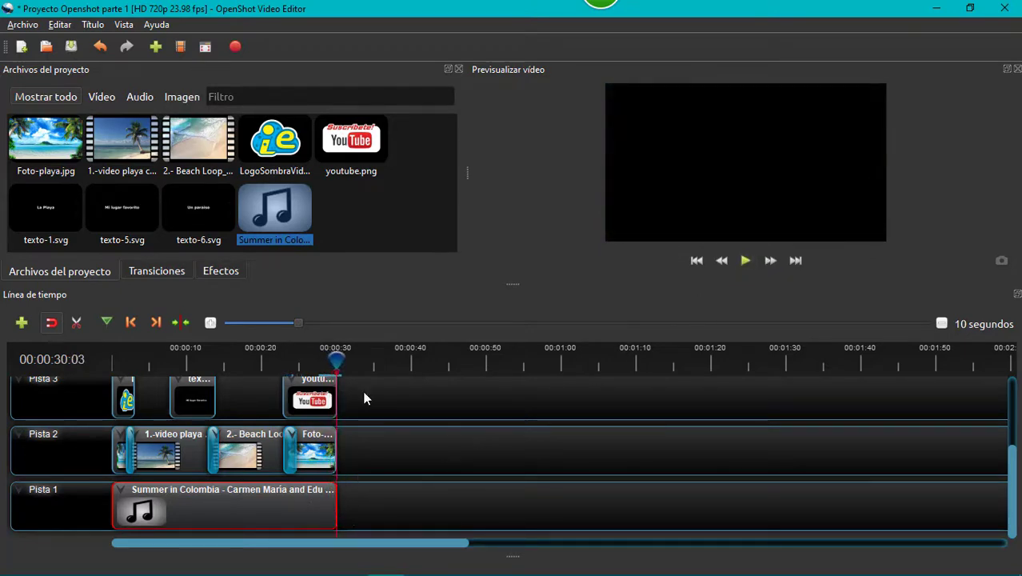
Apply the slow fade-out, Atenuar salida (lento), to the end of the music clip and play from 00:00:25:16 to check it.
{"action": "right_click", "coordinate": [304, 500]}
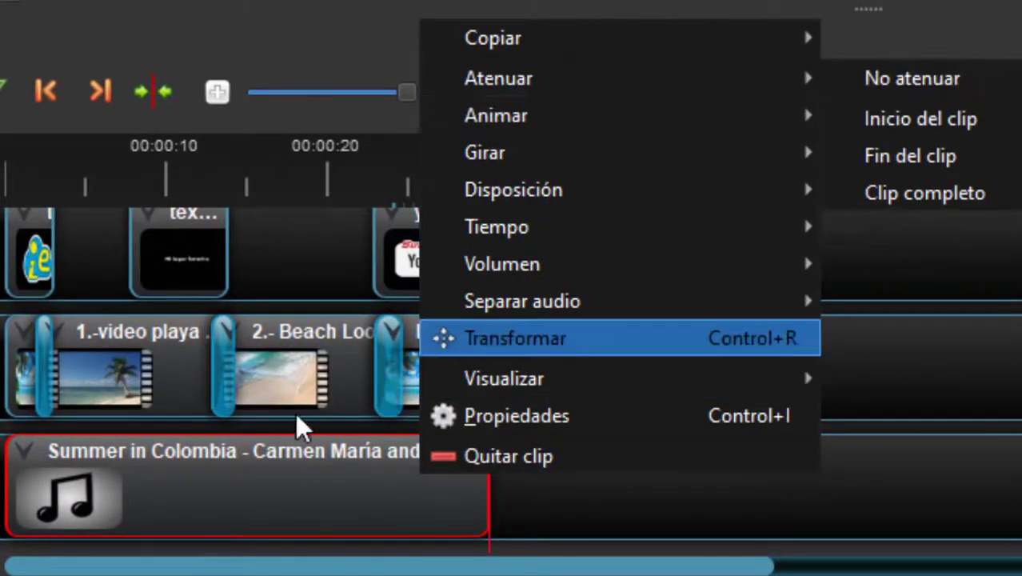
{"action": "mouse_move", "coordinate": [527, 88]}
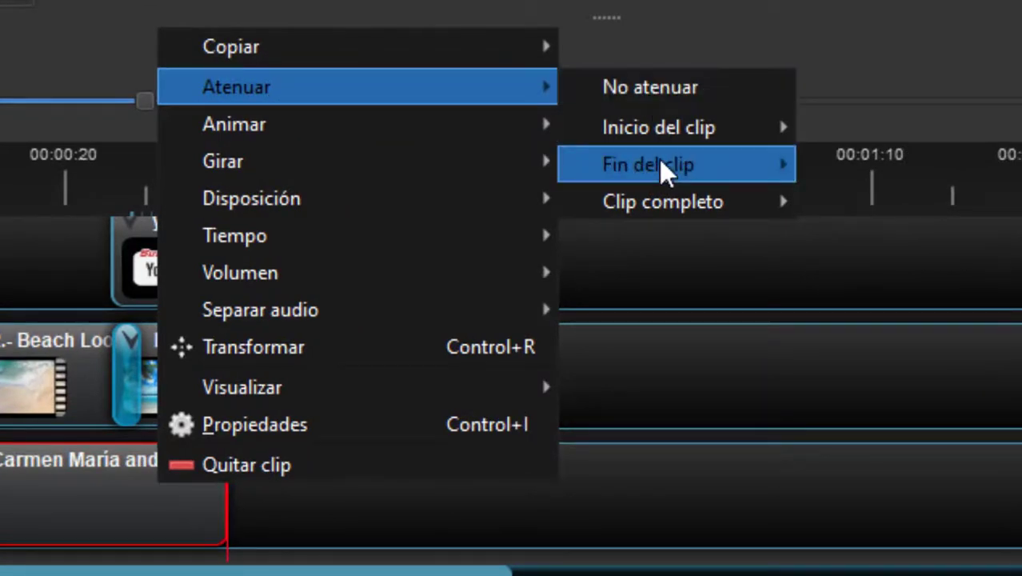
{"action": "mouse_move", "coordinate": [662, 168]}
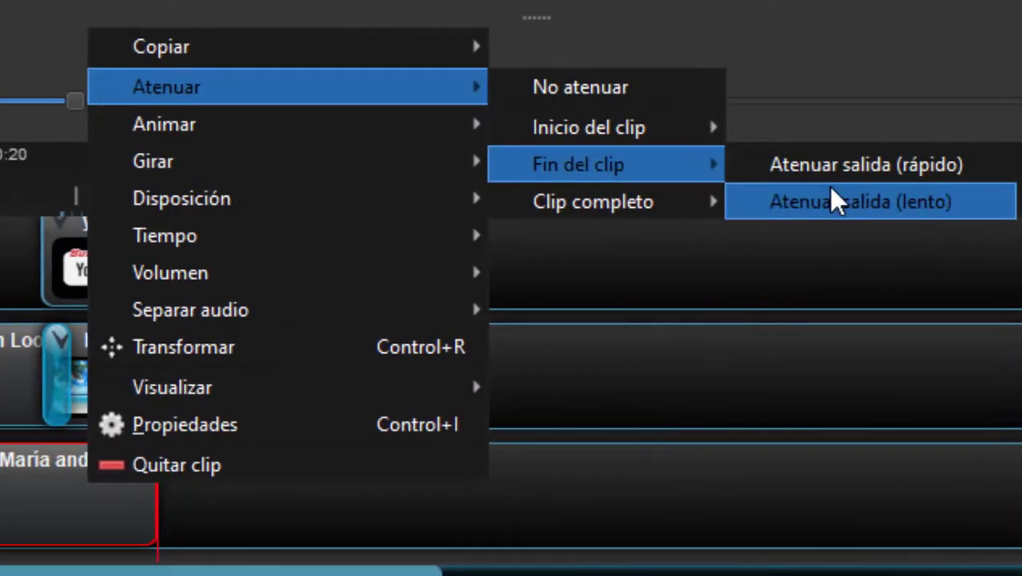
{"action": "left_click", "coordinate": [977, 209]}
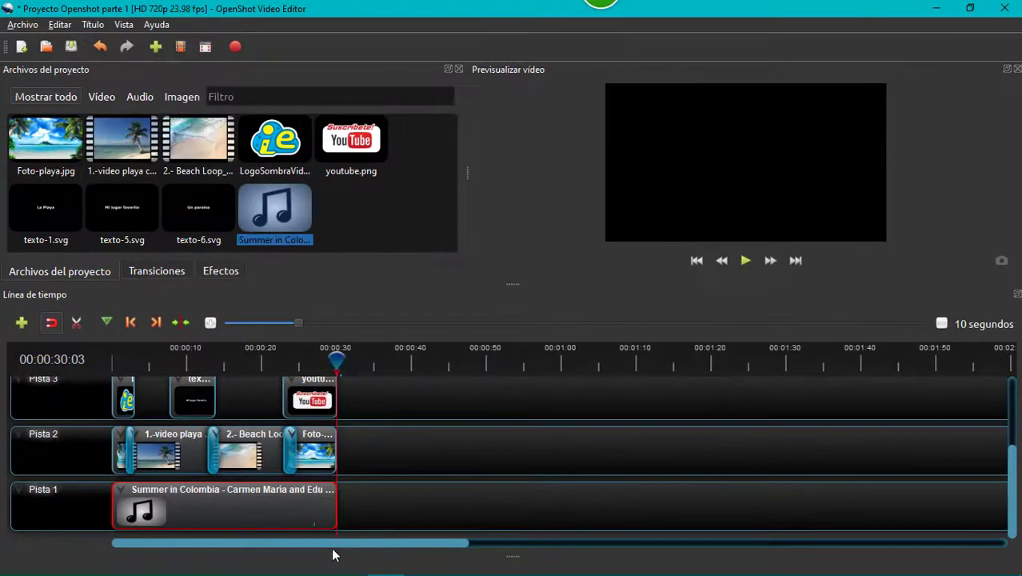
{"action": "left_click_drag", "start_coordinate": [336, 362], "coordinate": [305, 361]}
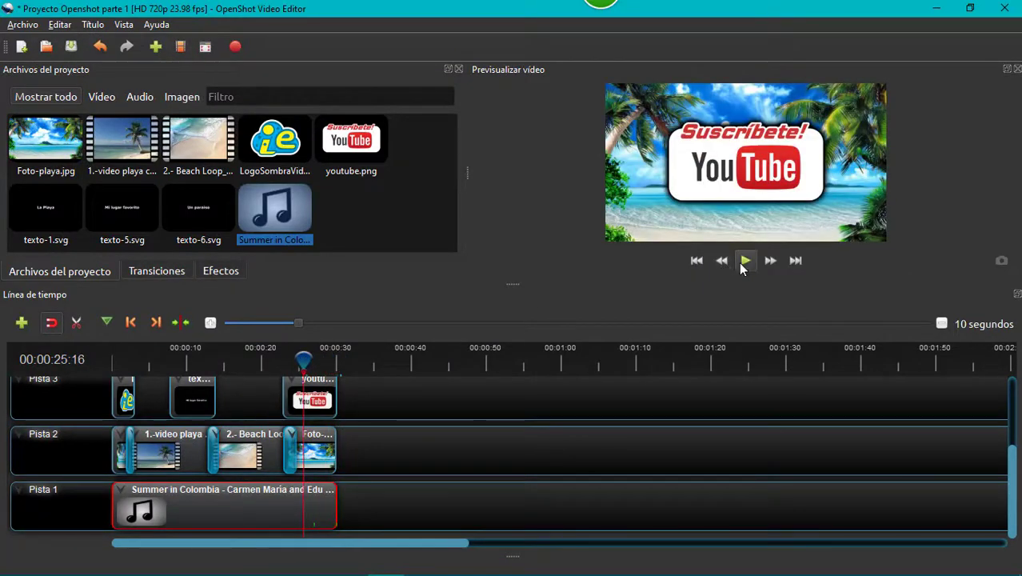
{"action": "left_click", "coordinate": [741, 262]}
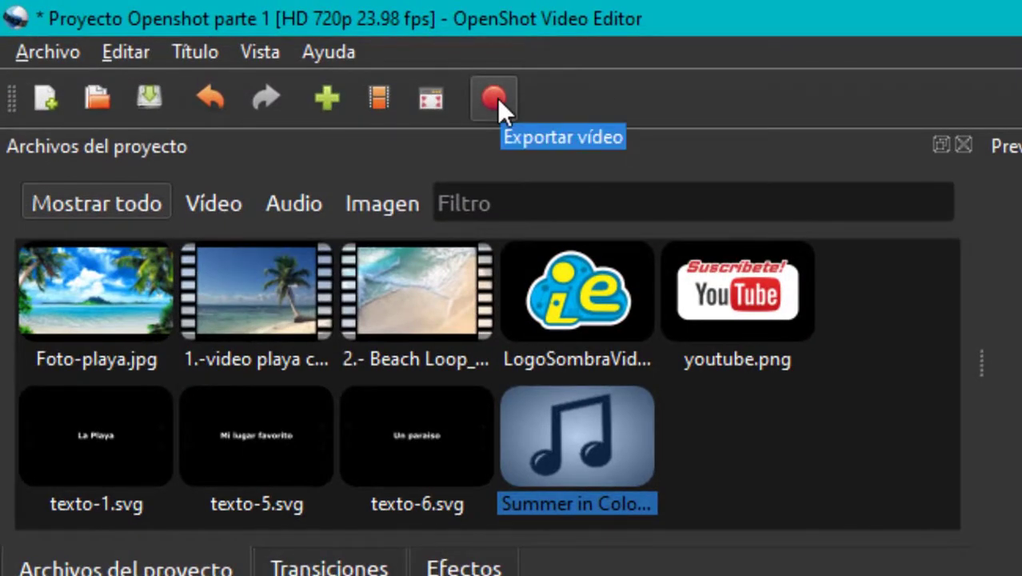
Export the video as Proyecto Openshot parte 1 in MP4 (h.264) with the 1024x576 16:9 PAL profile and Media quality.
{"action": "left_click", "coordinate": [495, 98]}
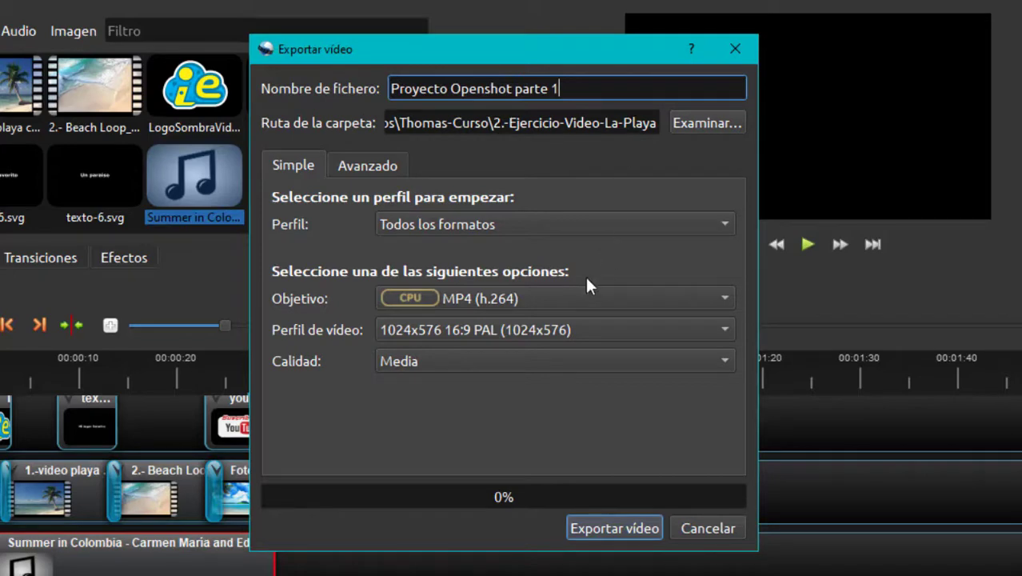
{"action": "left_click", "coordinate": [653, 336]}
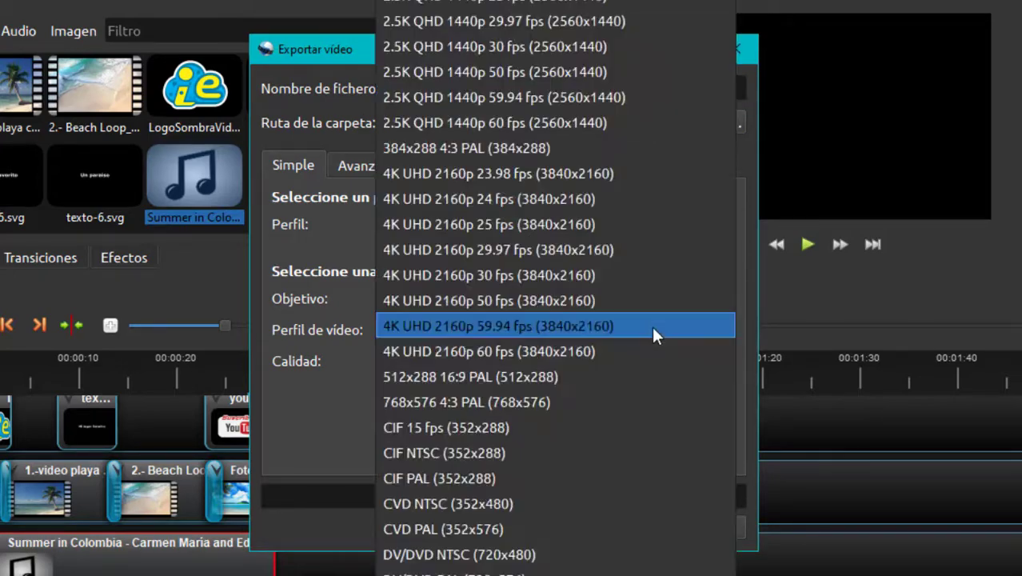
{"action": "left_click", "coordinate": [328, 399]}
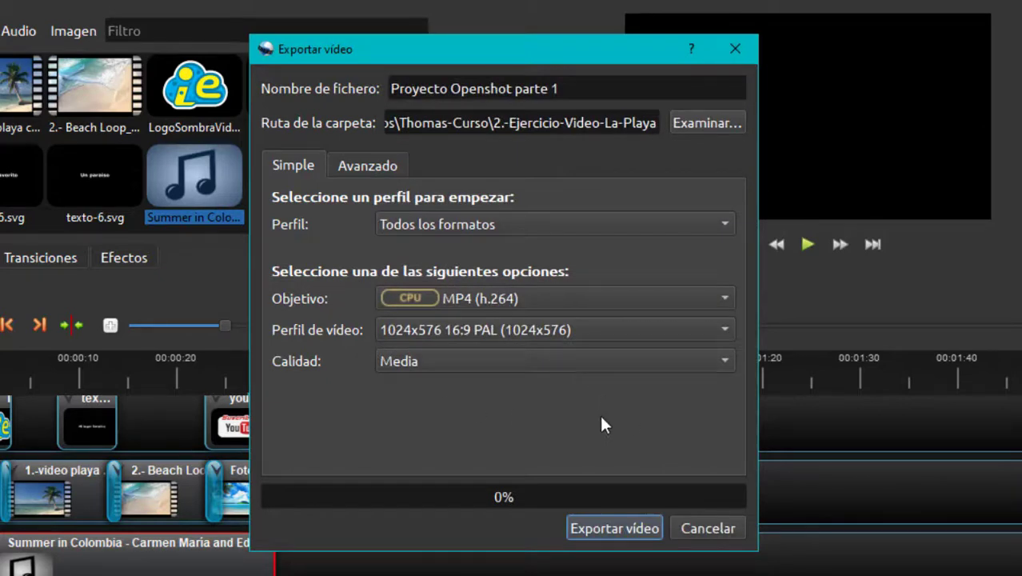
{"action": "left_click", "coordinate": [486, 363]}
{"action": "left_click", "coordinate": [487, 364]}
{"action": "left_click", "coordinate": [617, 527]}
{"action": "left_click", "coordinate": [507, 323]}
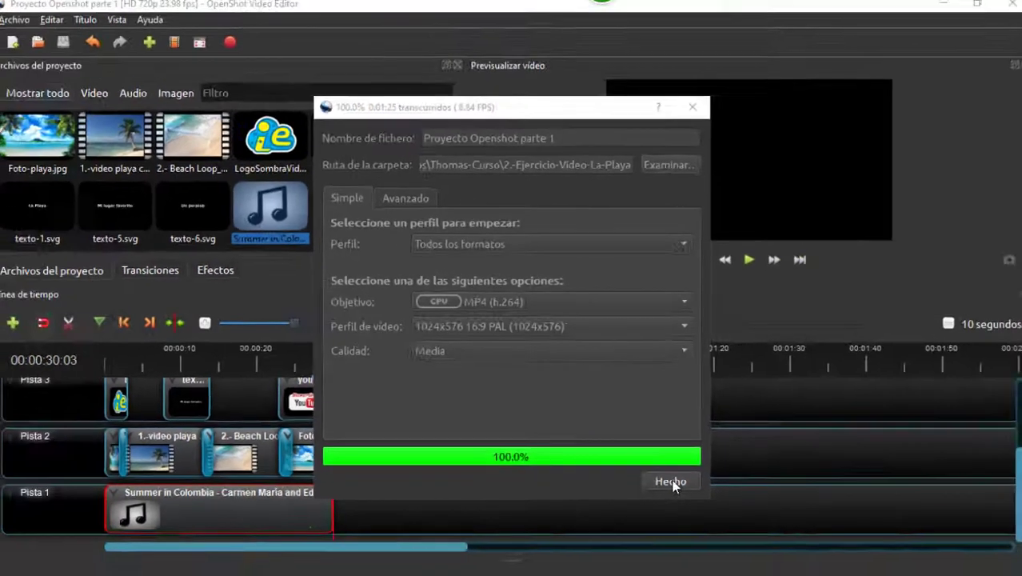
{"action": "left_click", "coordinate": [672, 483]}
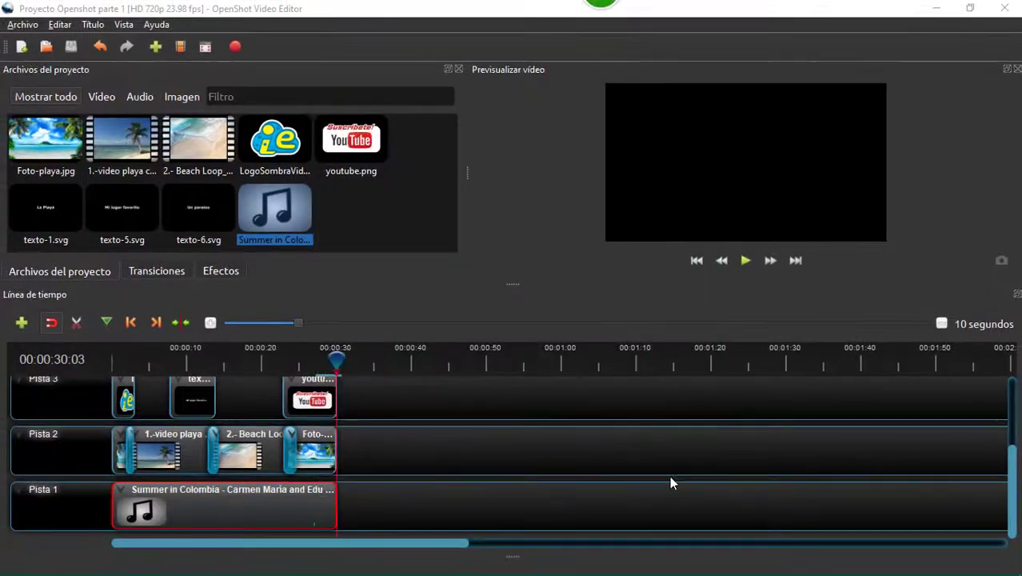
Watch the ejercicio-playa.SHOTCUT video from the 2.-Ejercicio-Video-La-Playa folder in KMPlayer, and return to OpenShot.
{"action": "left_click", "coordinate": [937, 11]}
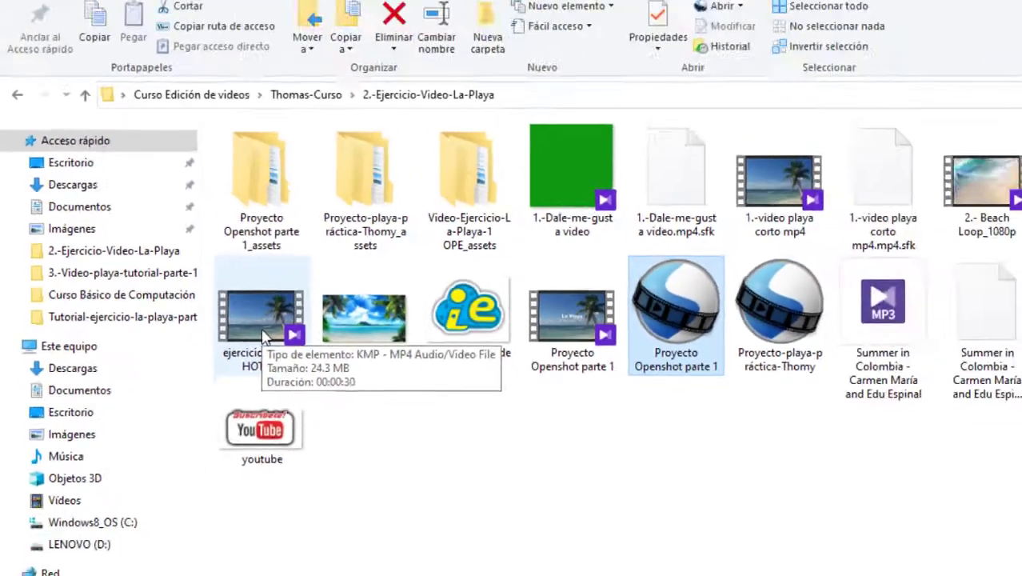
{"action": "left_click", "coordinate": [266, 334]}
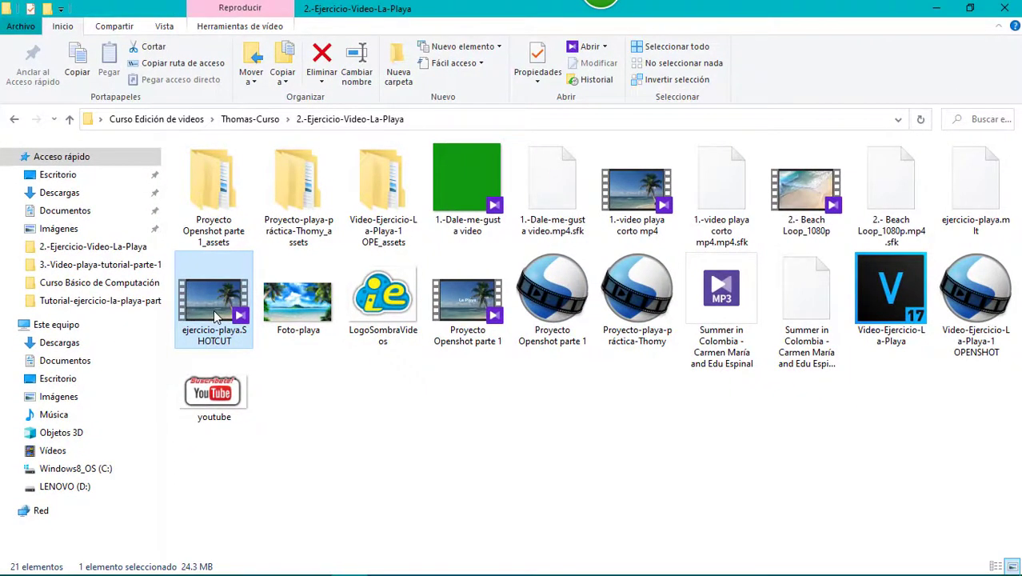
{"action": "double_click", "coordinate": [216, 317]}
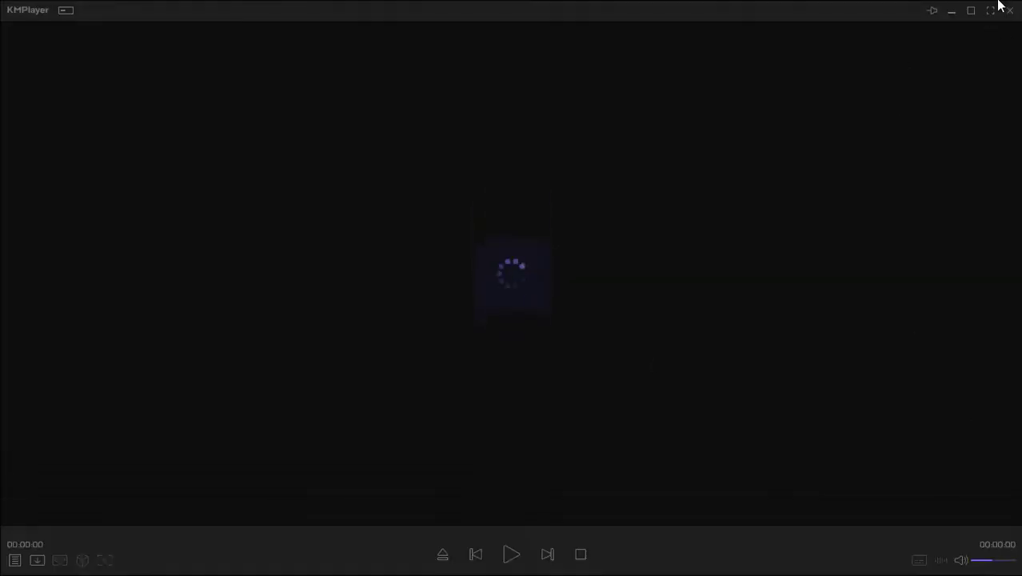
{"action": "left_click", "coordinate": [988, 11]}
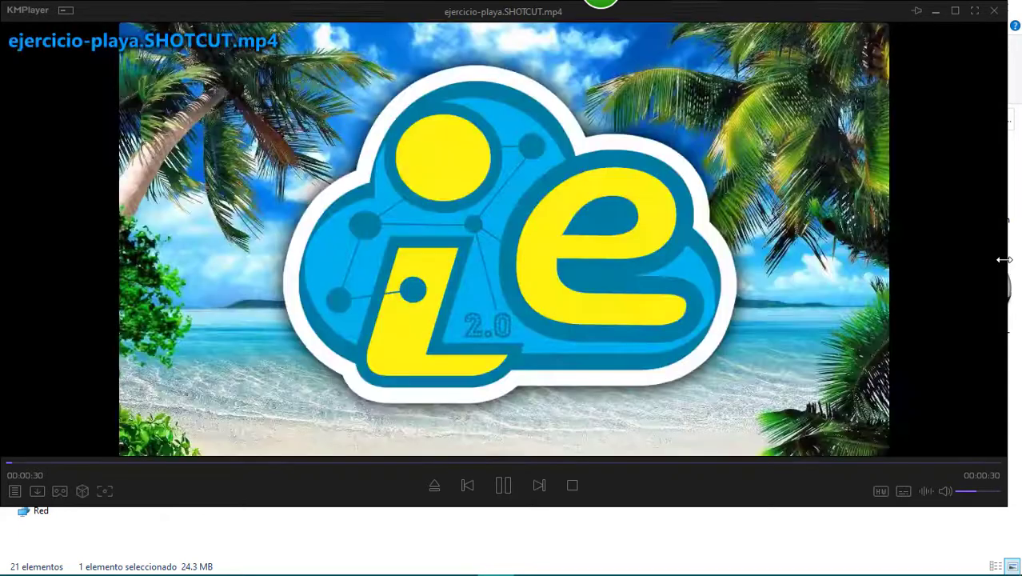
{"action": "left_click_drag", "start_coordinate": [1003, 260], "coordinate": [762, 266]}
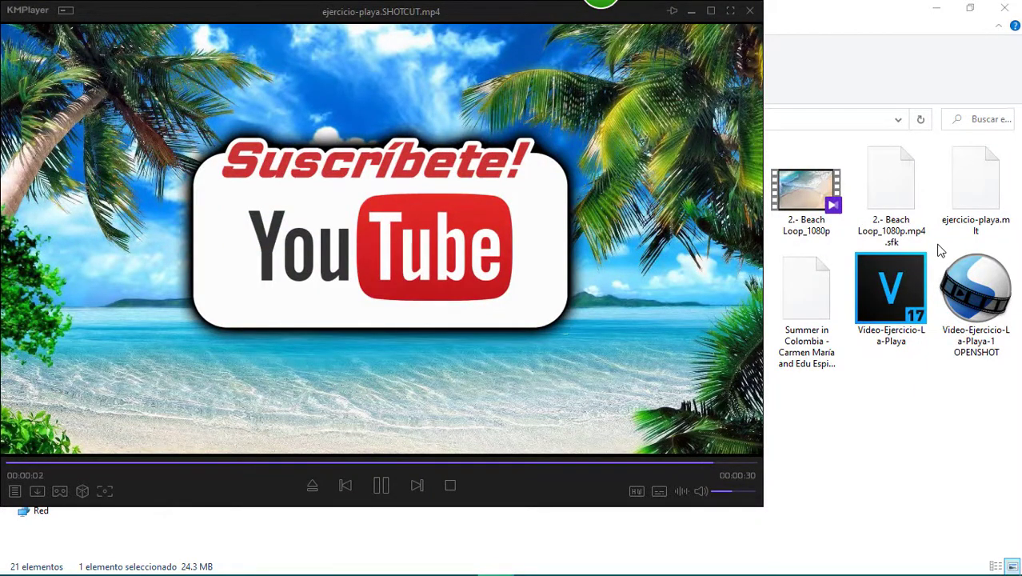
{"action": "key", "text": "alt+F4"}
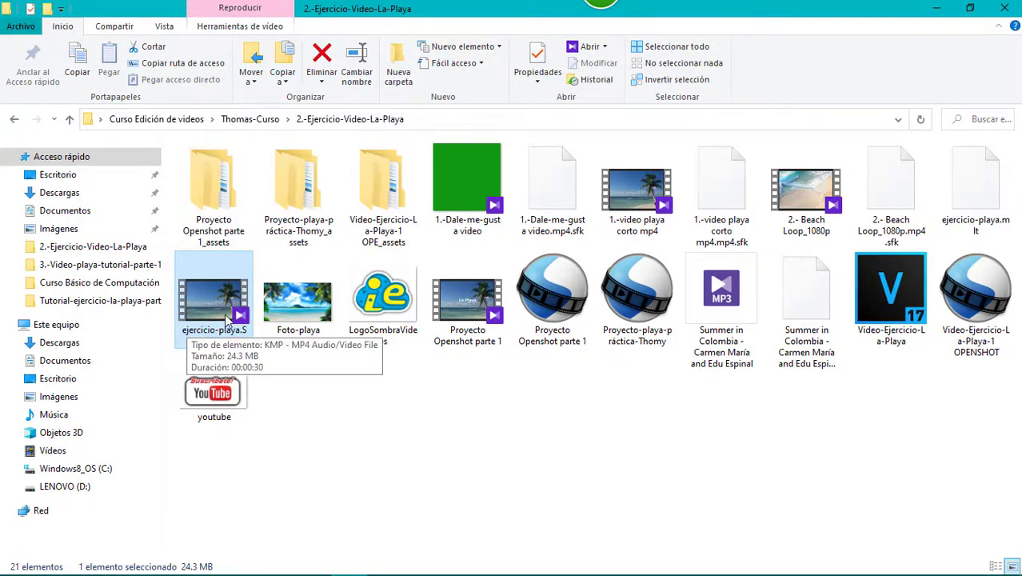
{"action": "left_click", "coordinate": [937, 10]}
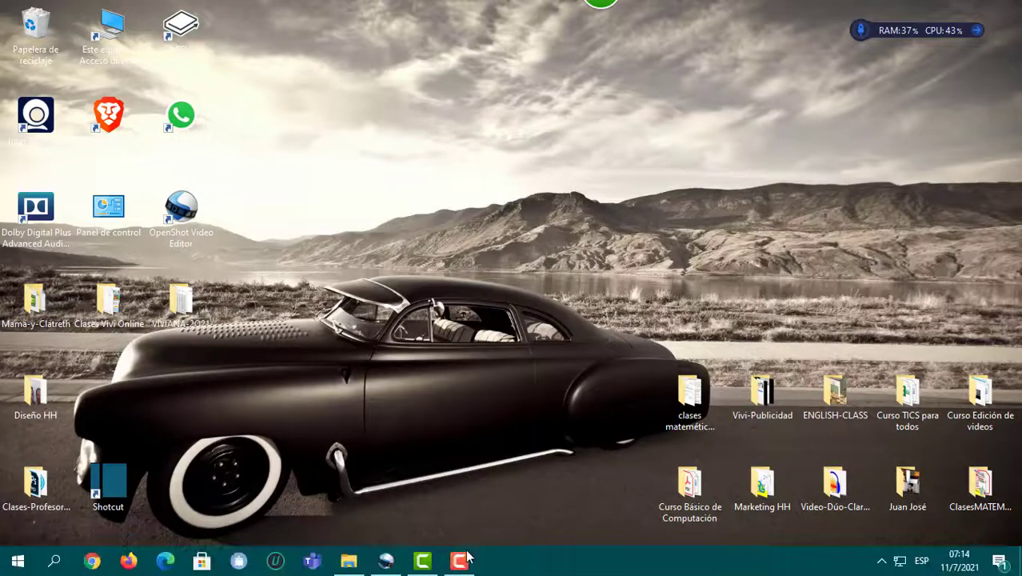
{"action": "left_click", "coordinate": [391, 562]}
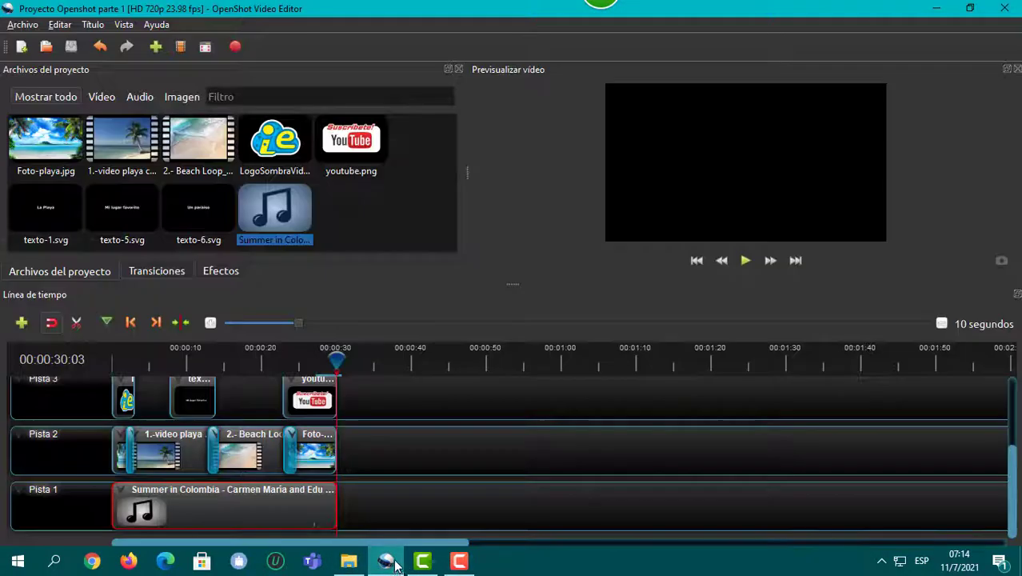